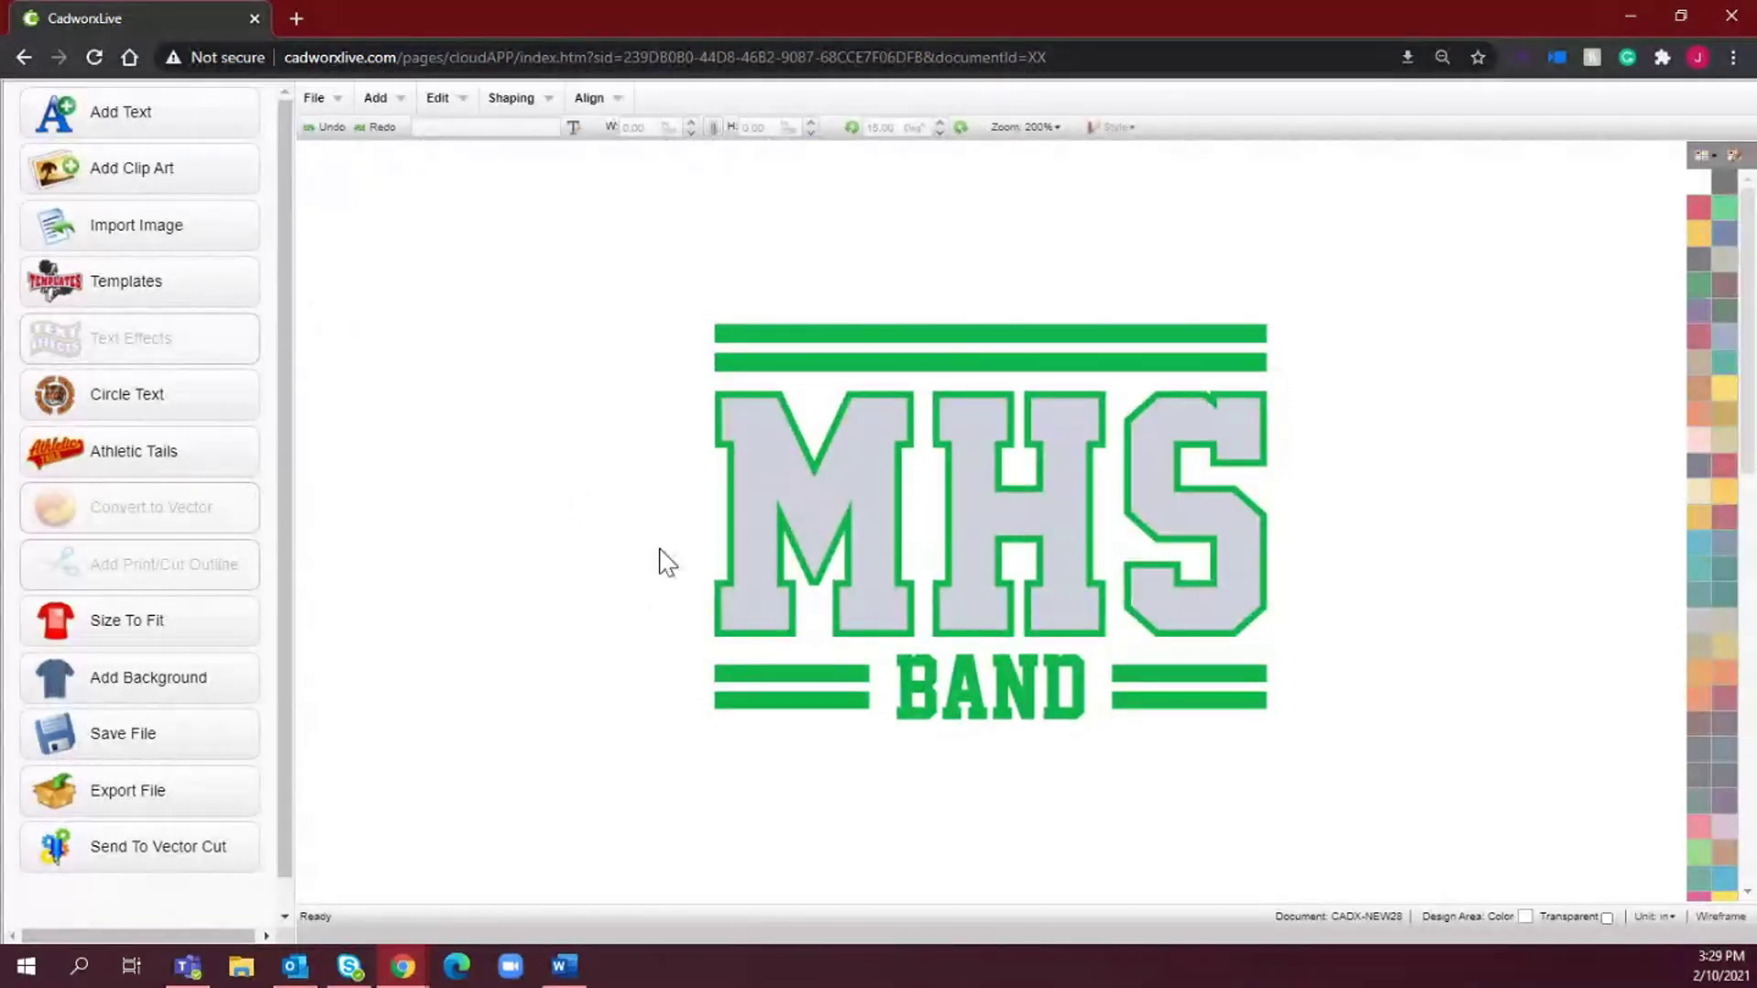
pyautogui.click(1009, 723)
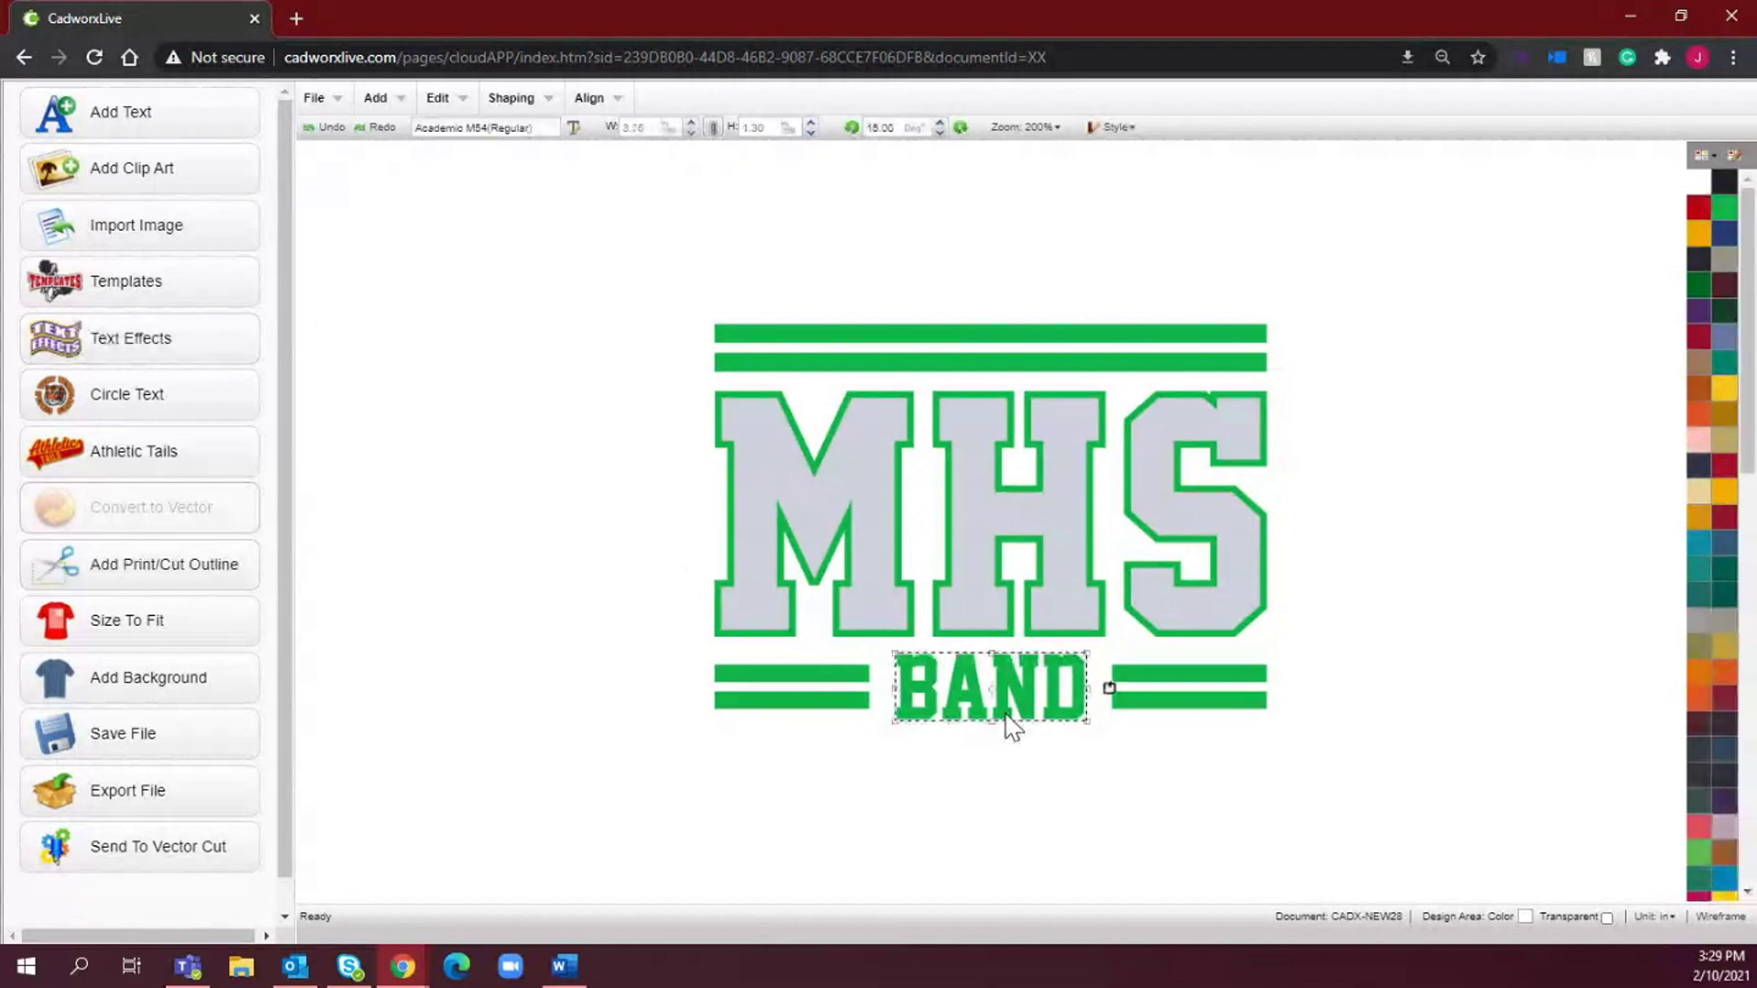
pyautogui.click(586, 716)
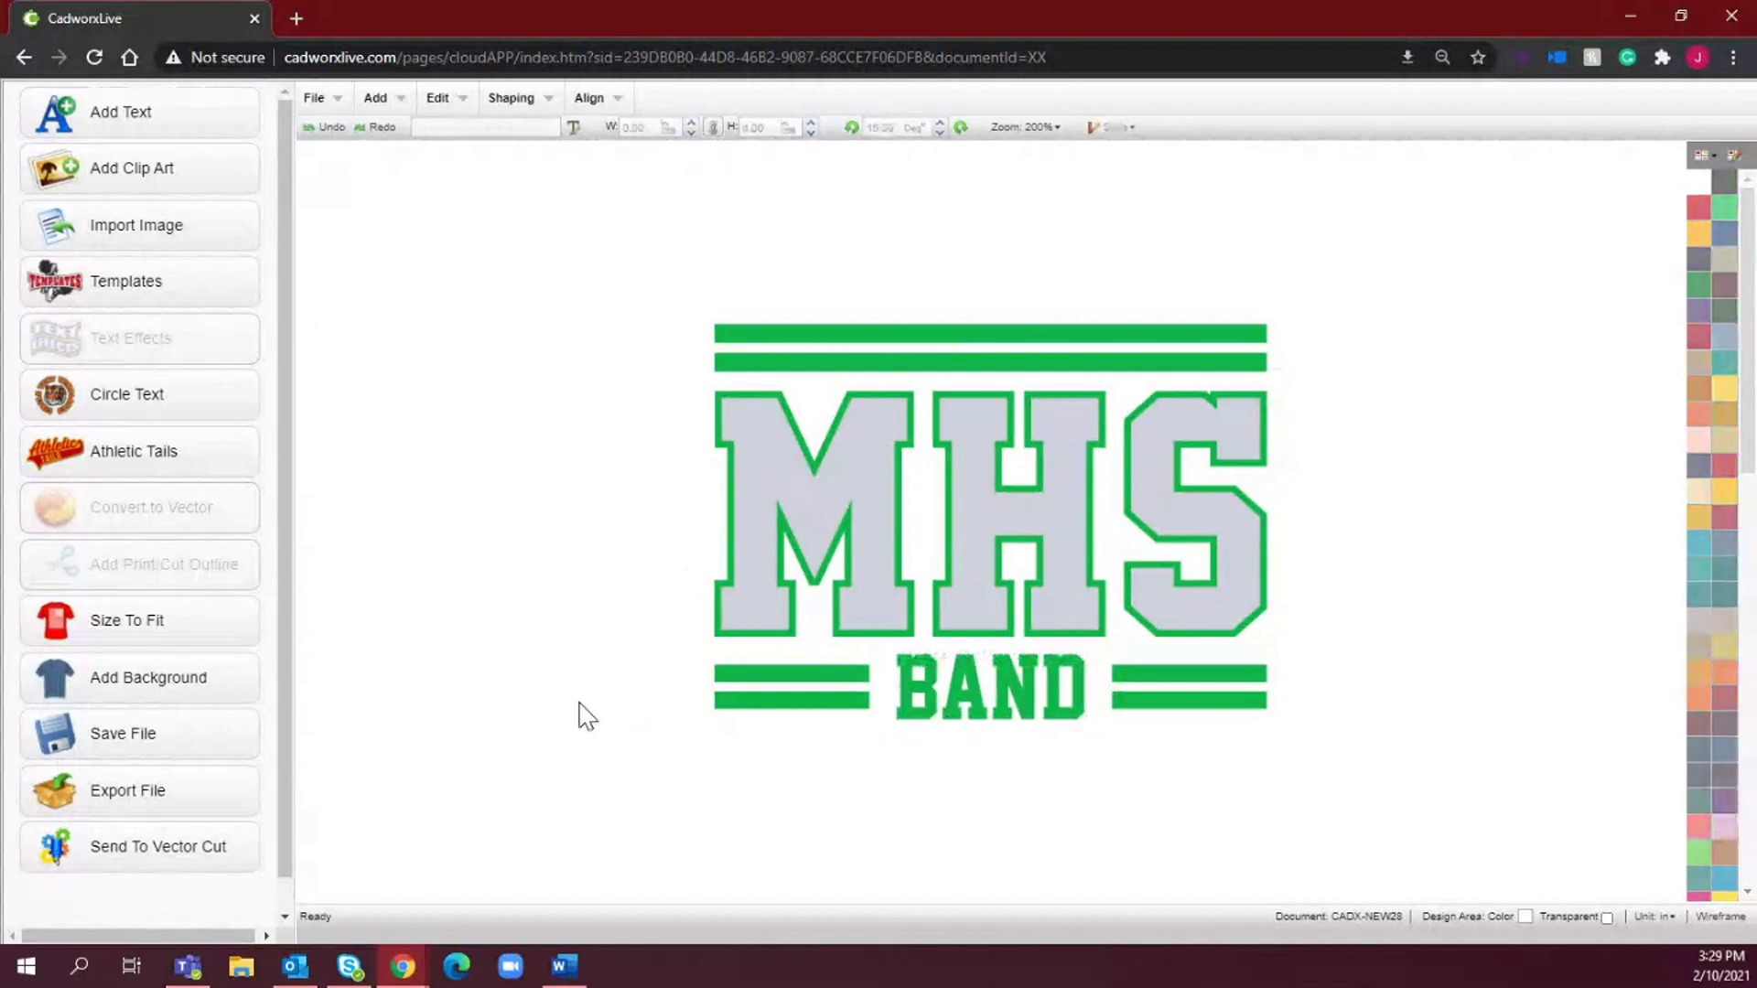
# Review the Contour offset of the MHS text in its editor and remove the Contour effect
pyautogui.click(881, 494)
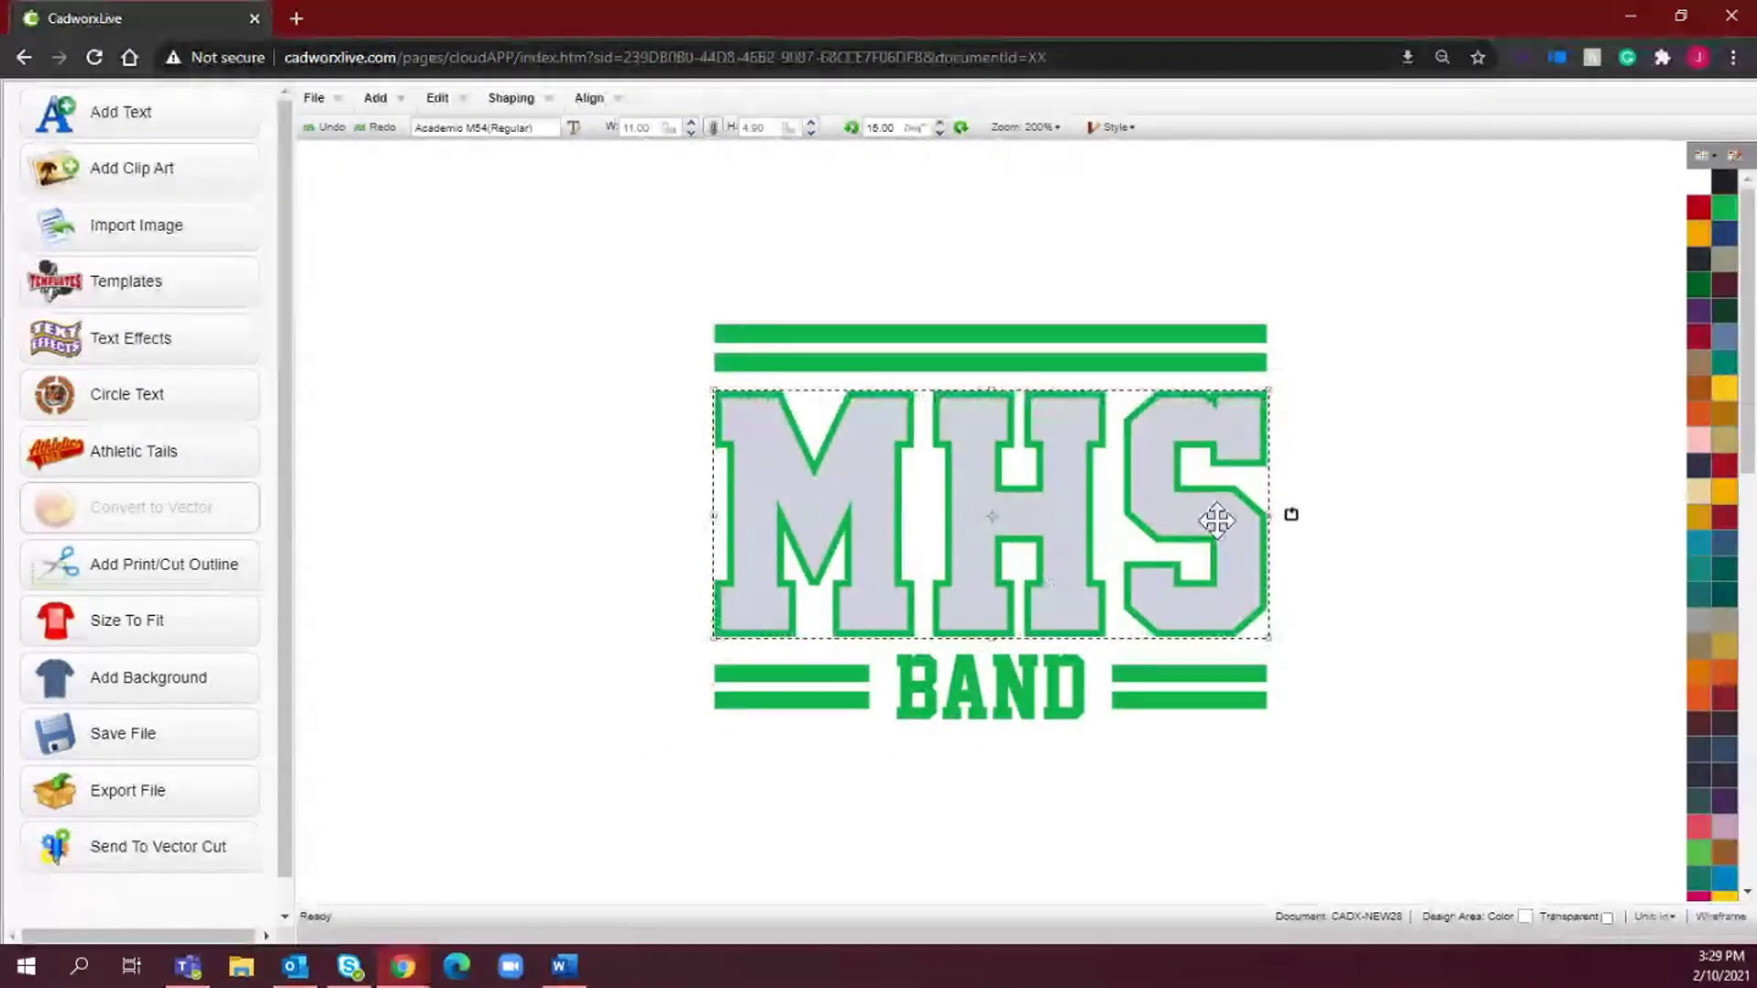
pyautogui.doubleClick(915, 512)
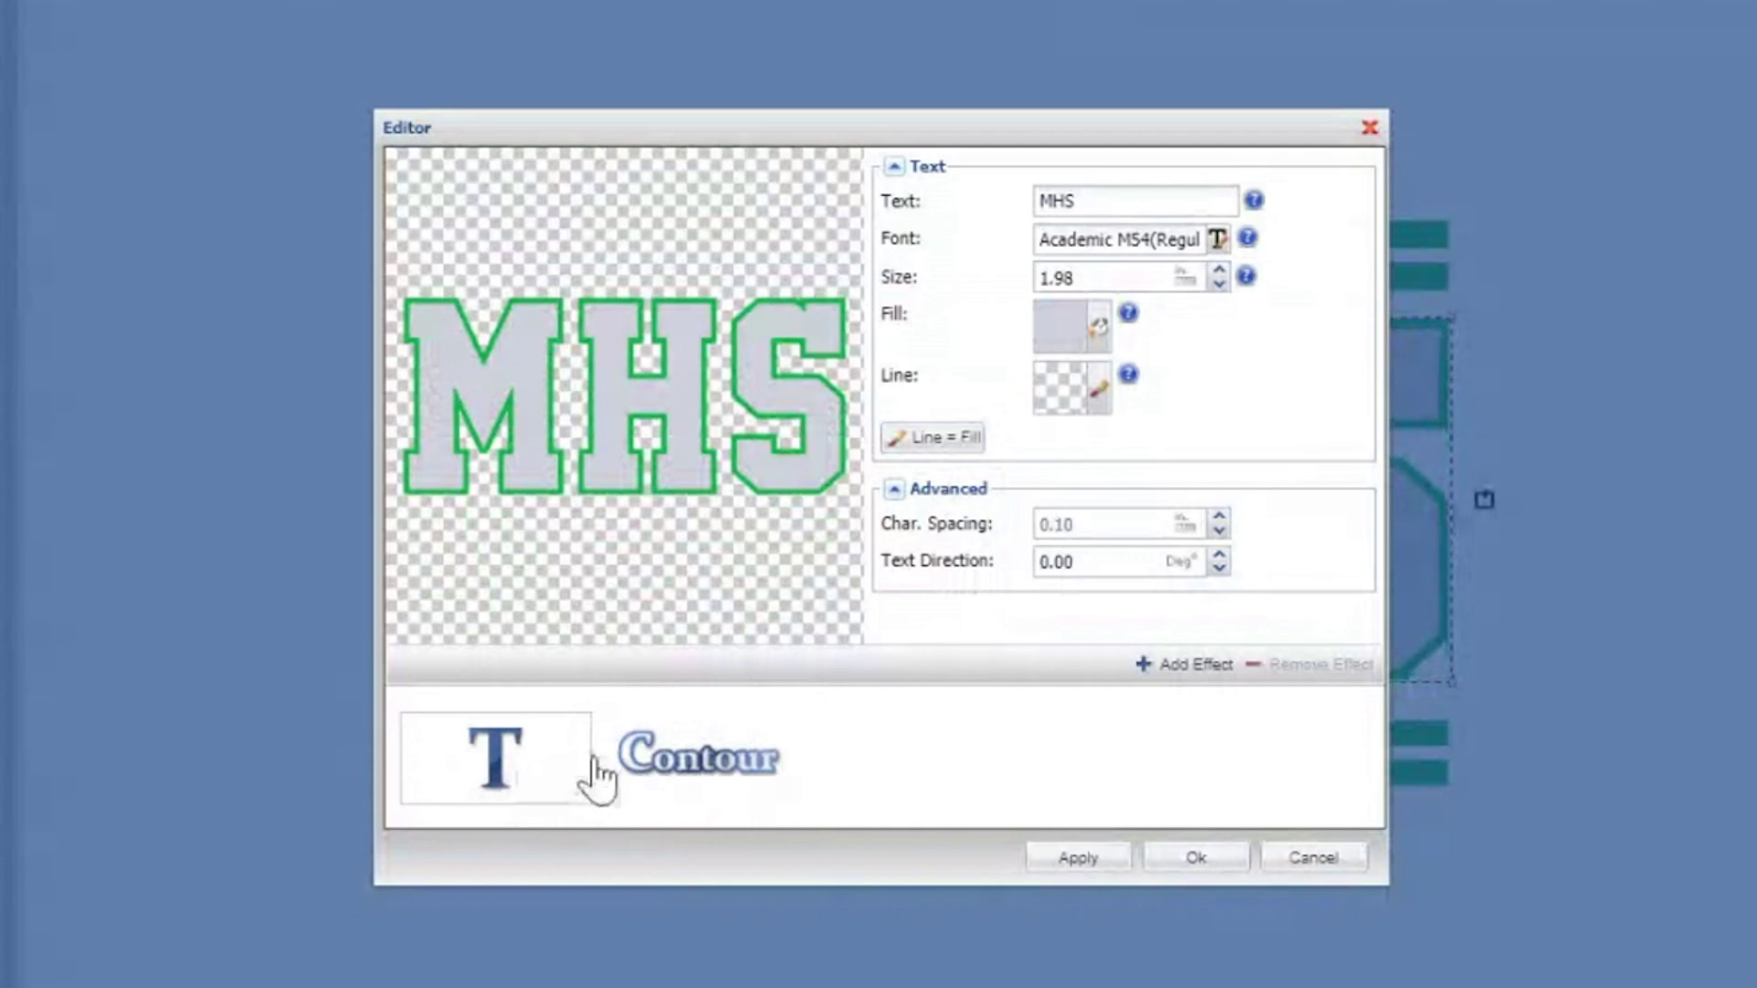
pyautogui.click(743, 773)
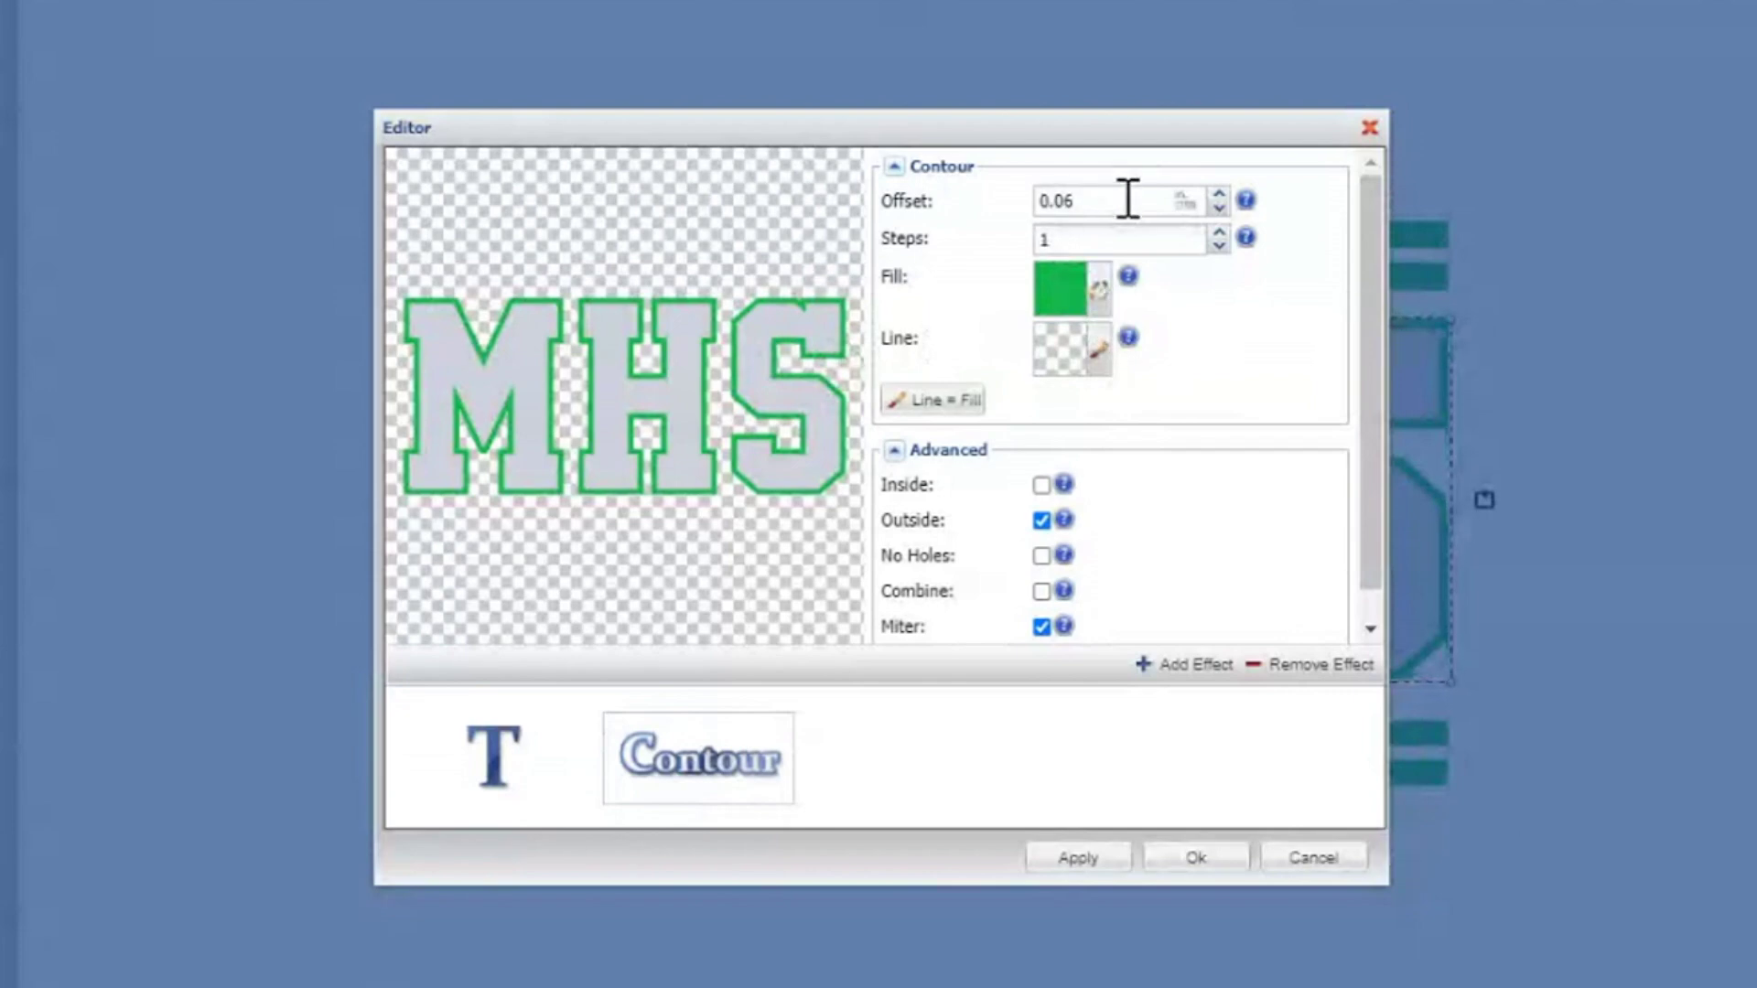
pyautogui.doubleClick(1085, 203)
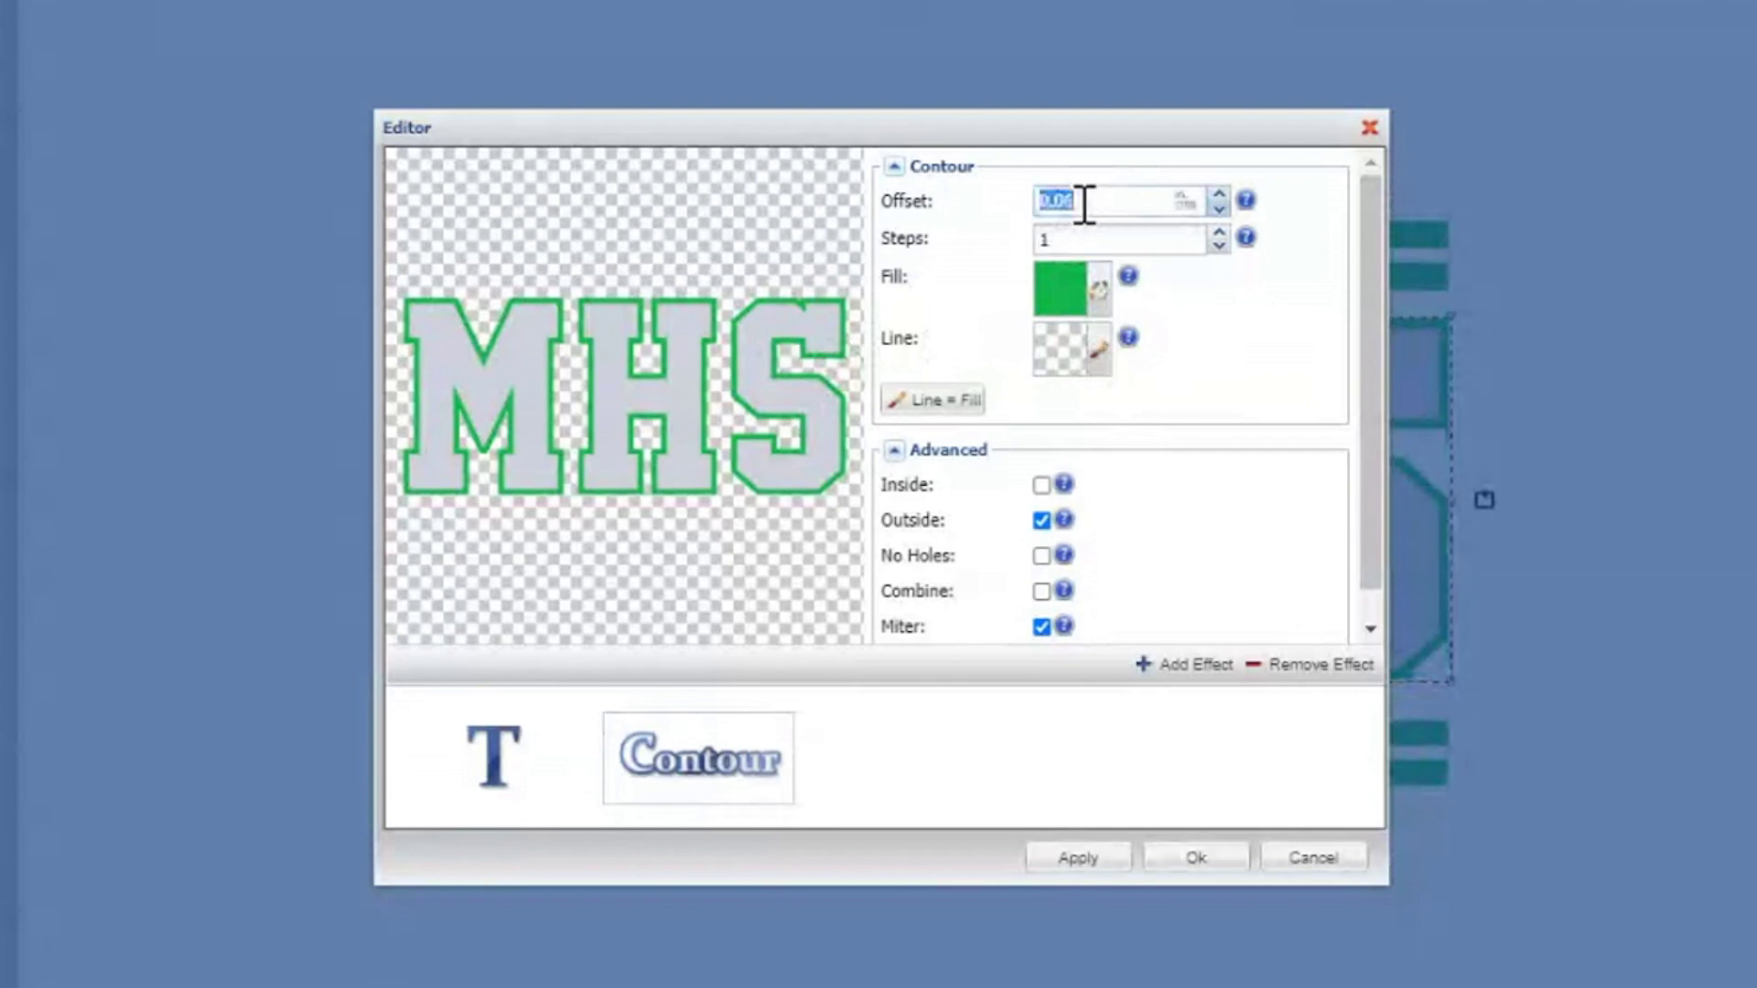
pyautogui.write('0.08')
pyautogui.click(1219, 209)
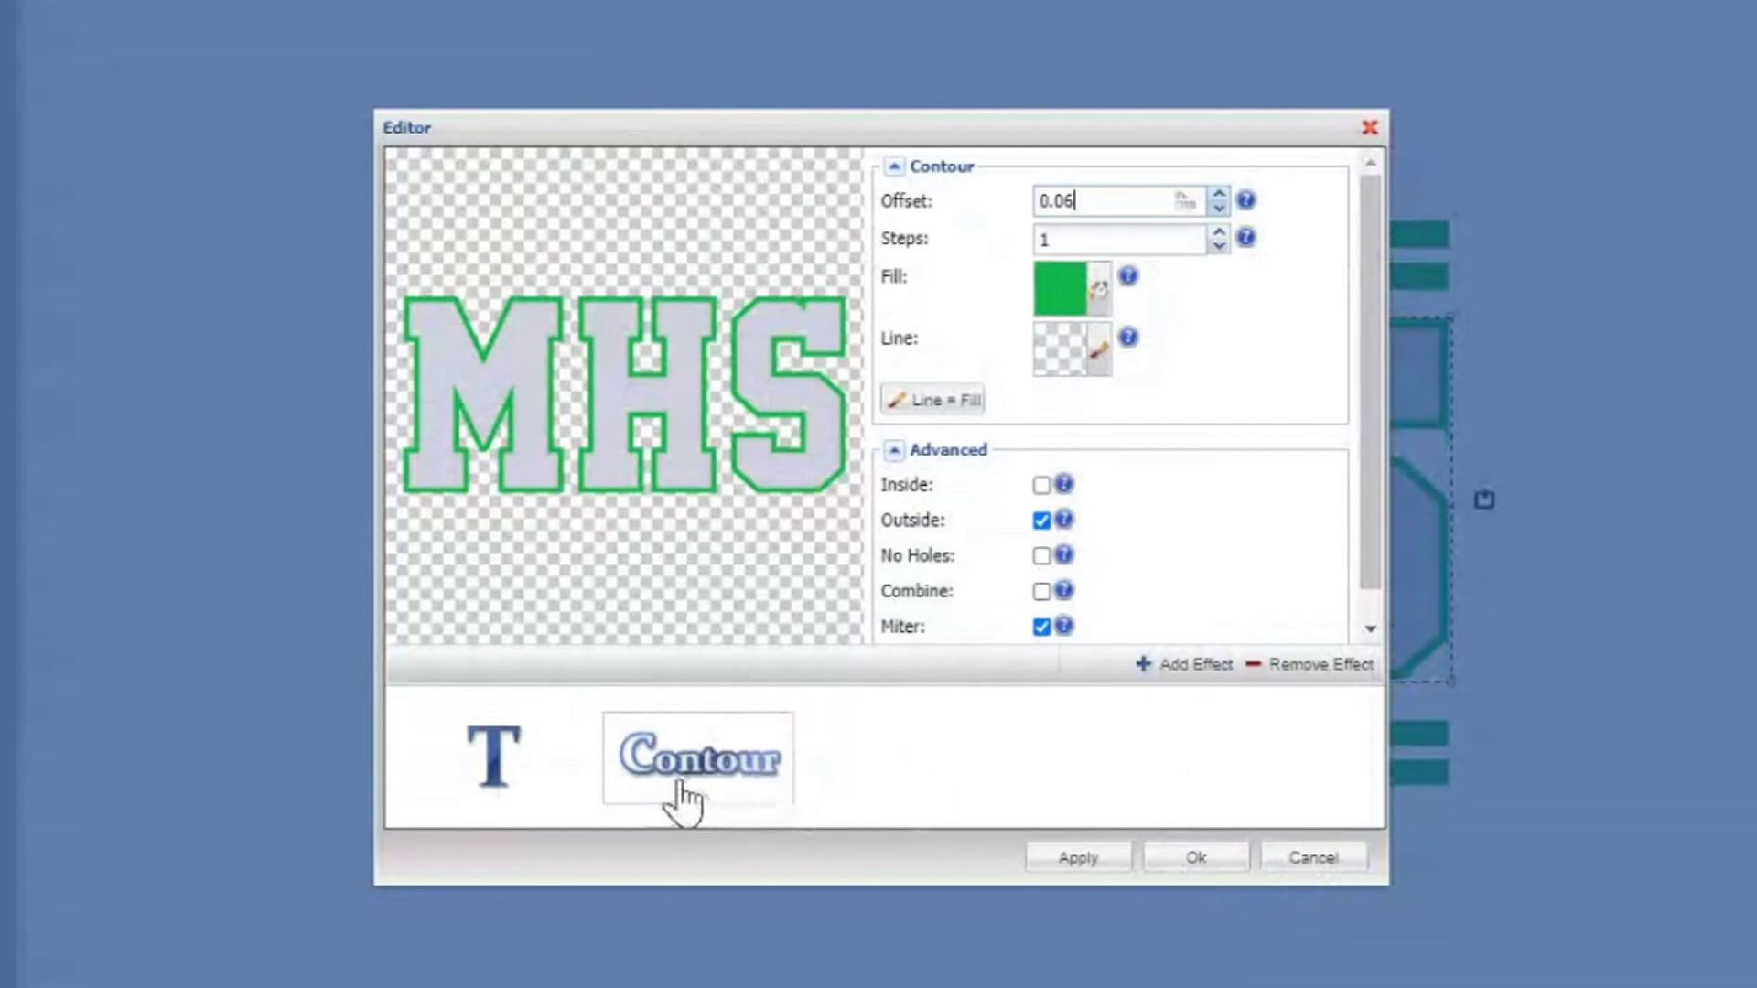
pyautogui.click(1332, 672)
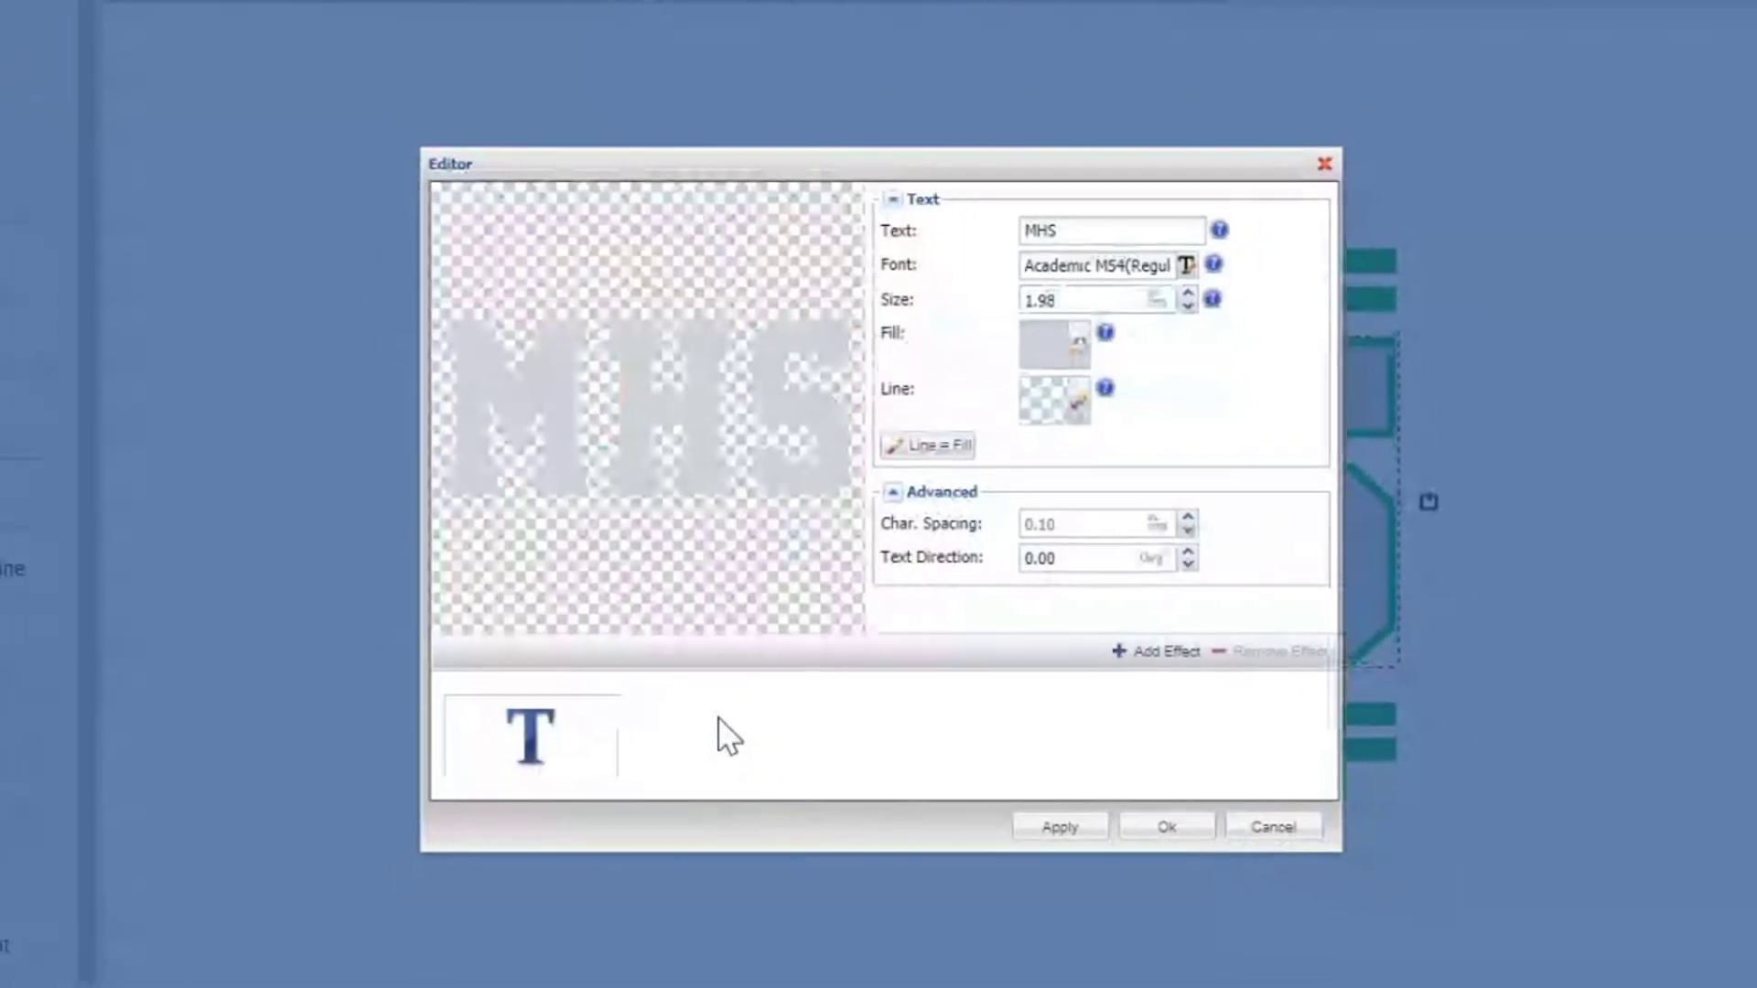
pyautogui.click(1149, 814)
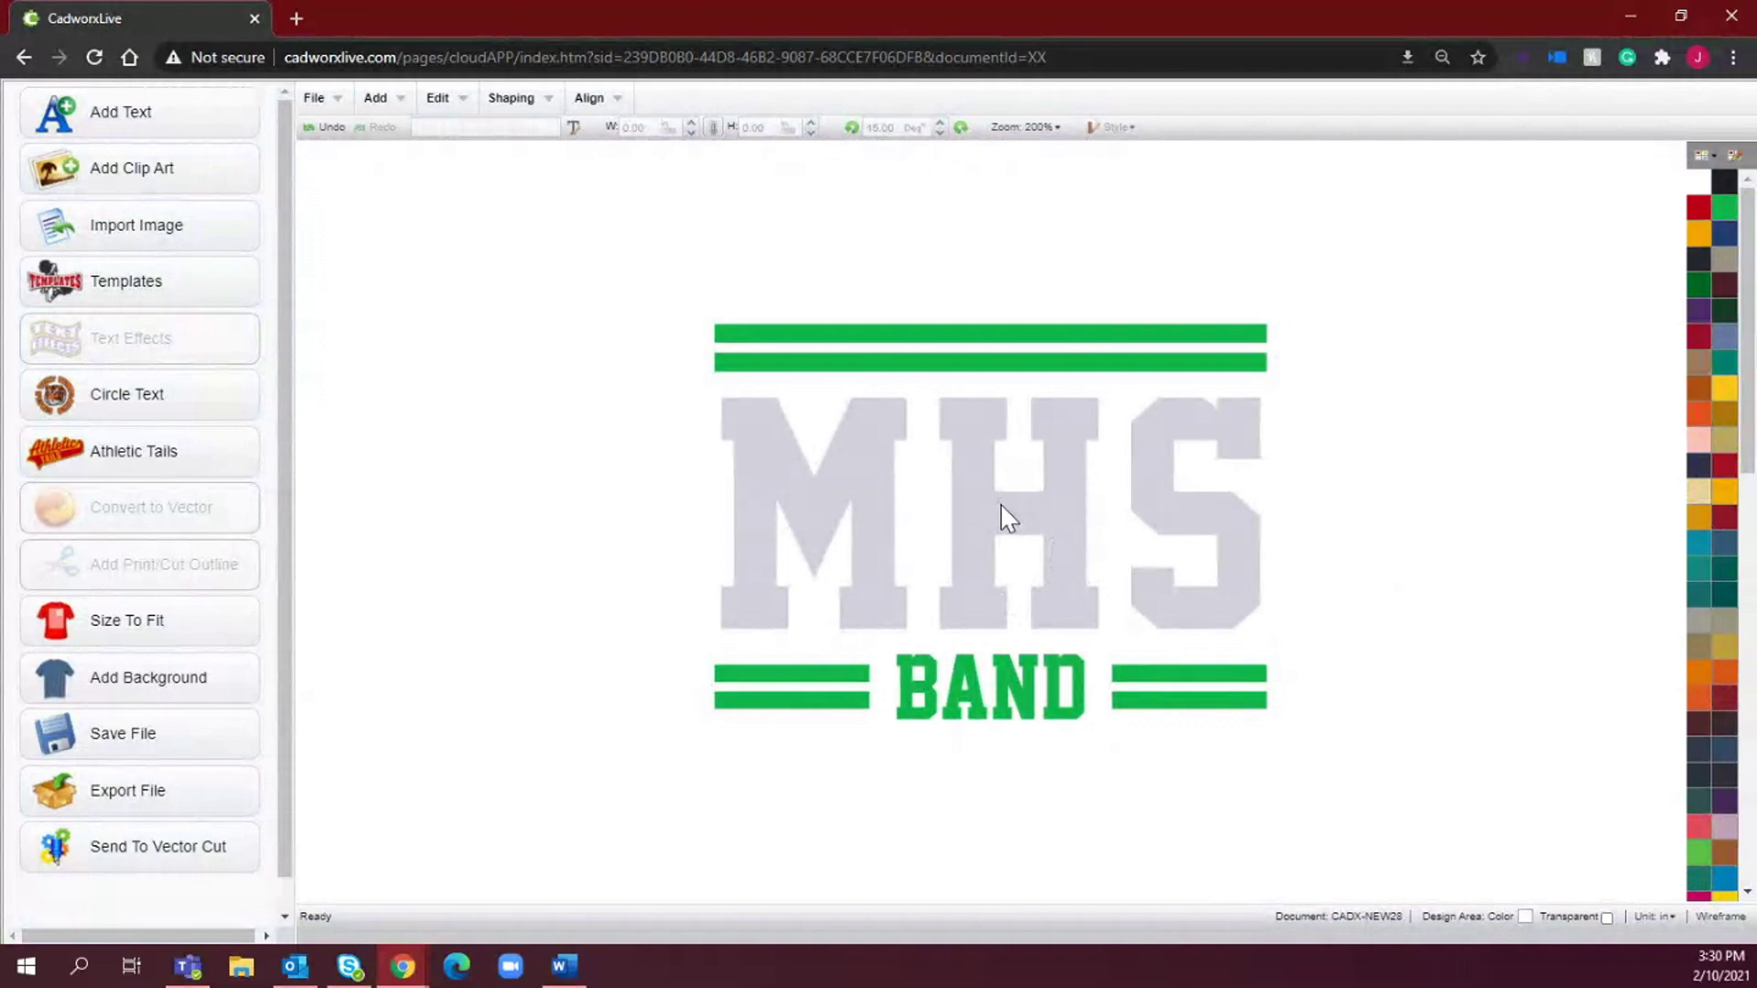
# Reopen the MHS text for editing and add the Small Contour effect from the effects library
pyautogui.doubleClick(953, 505)
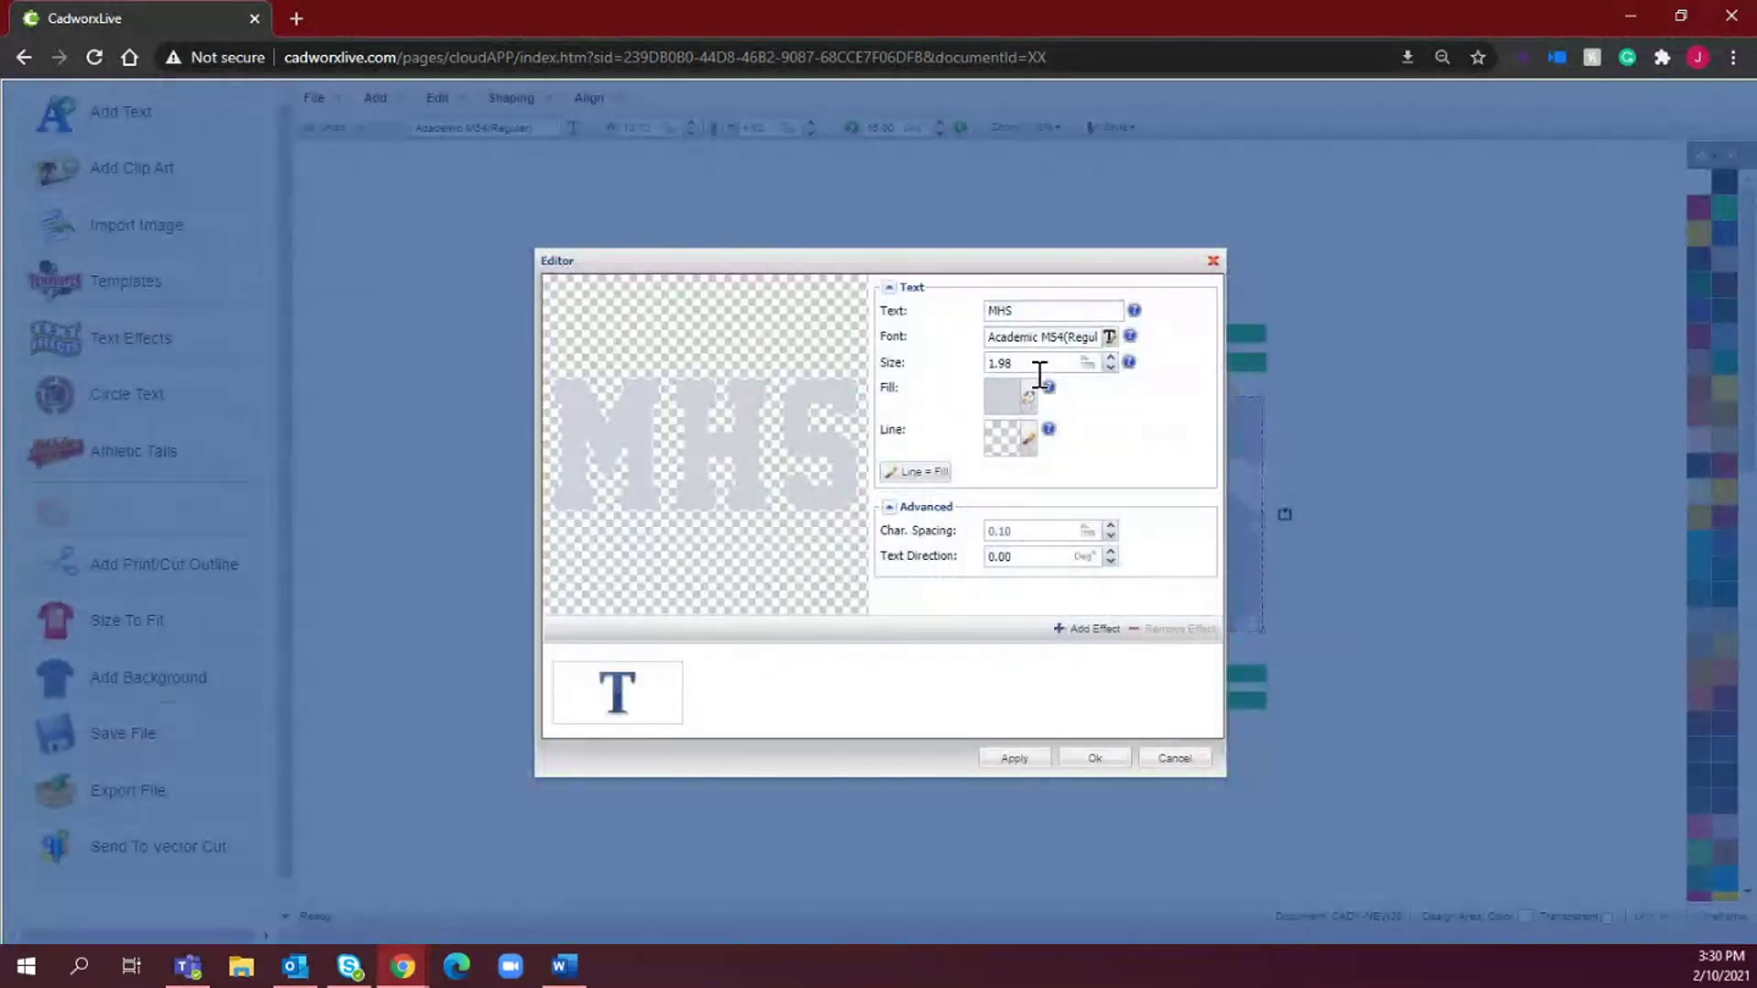
pyautogui.click(1088, 629)
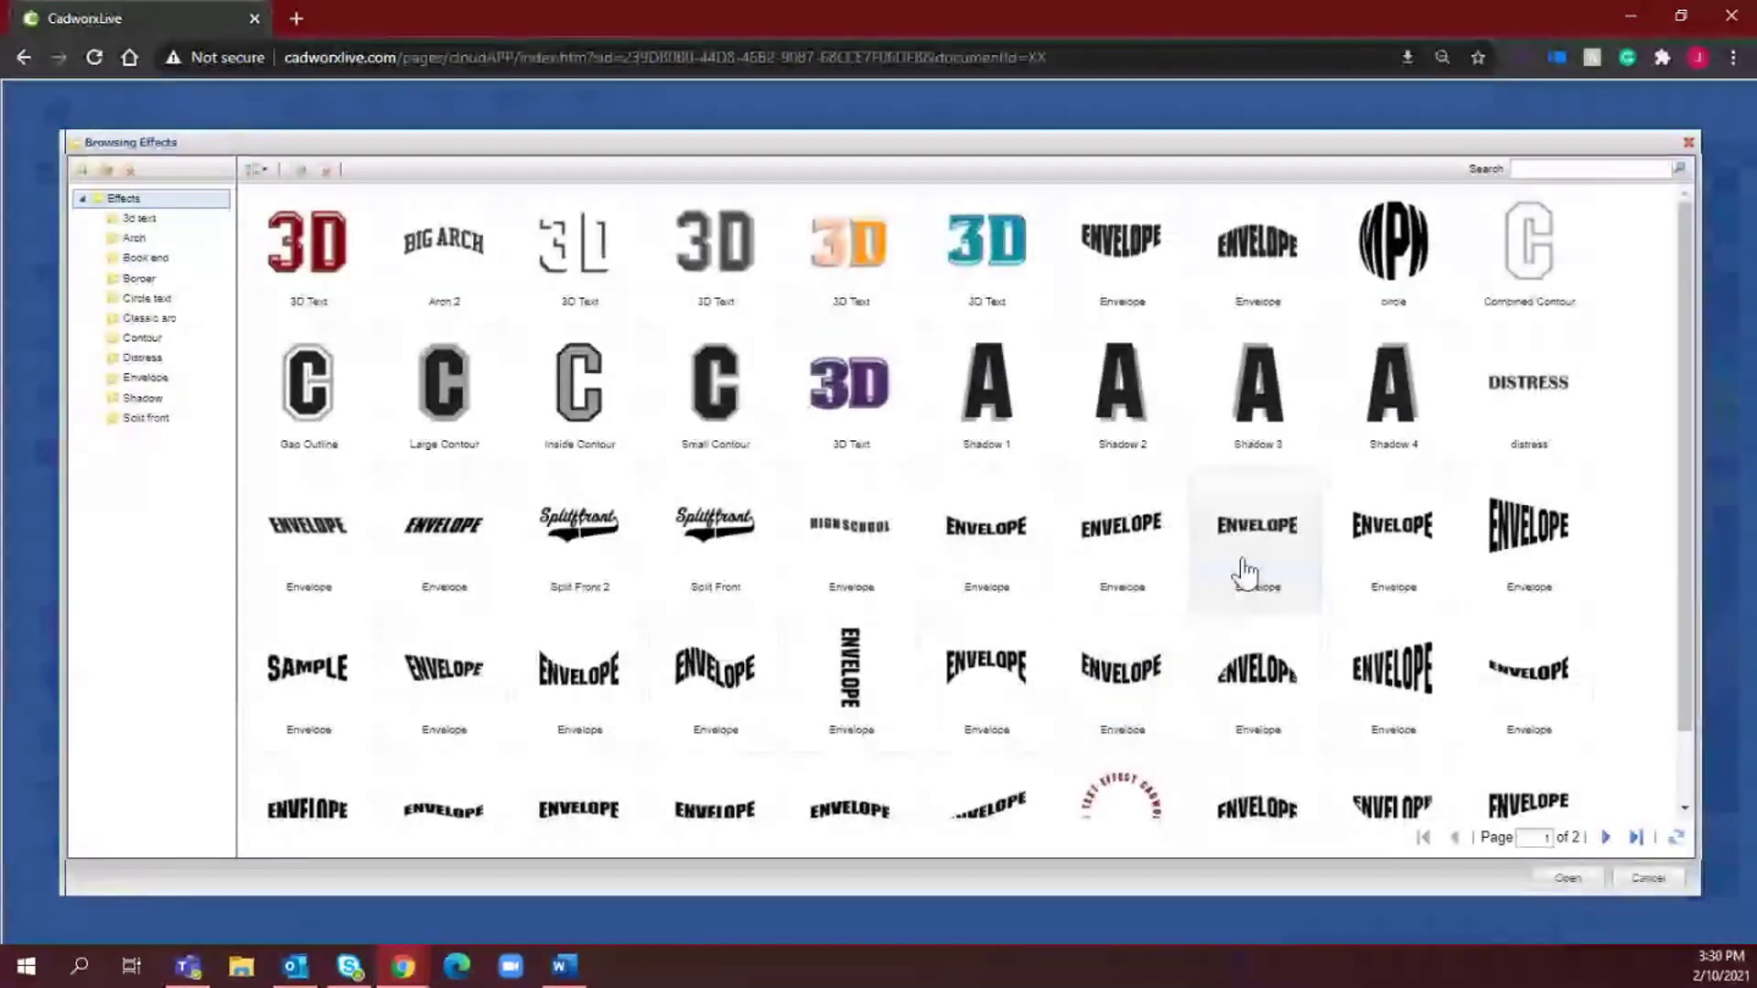
pyautogui.scroll(-1, 1240, 576)
pyautogui.scroll(1, 1242, 575)
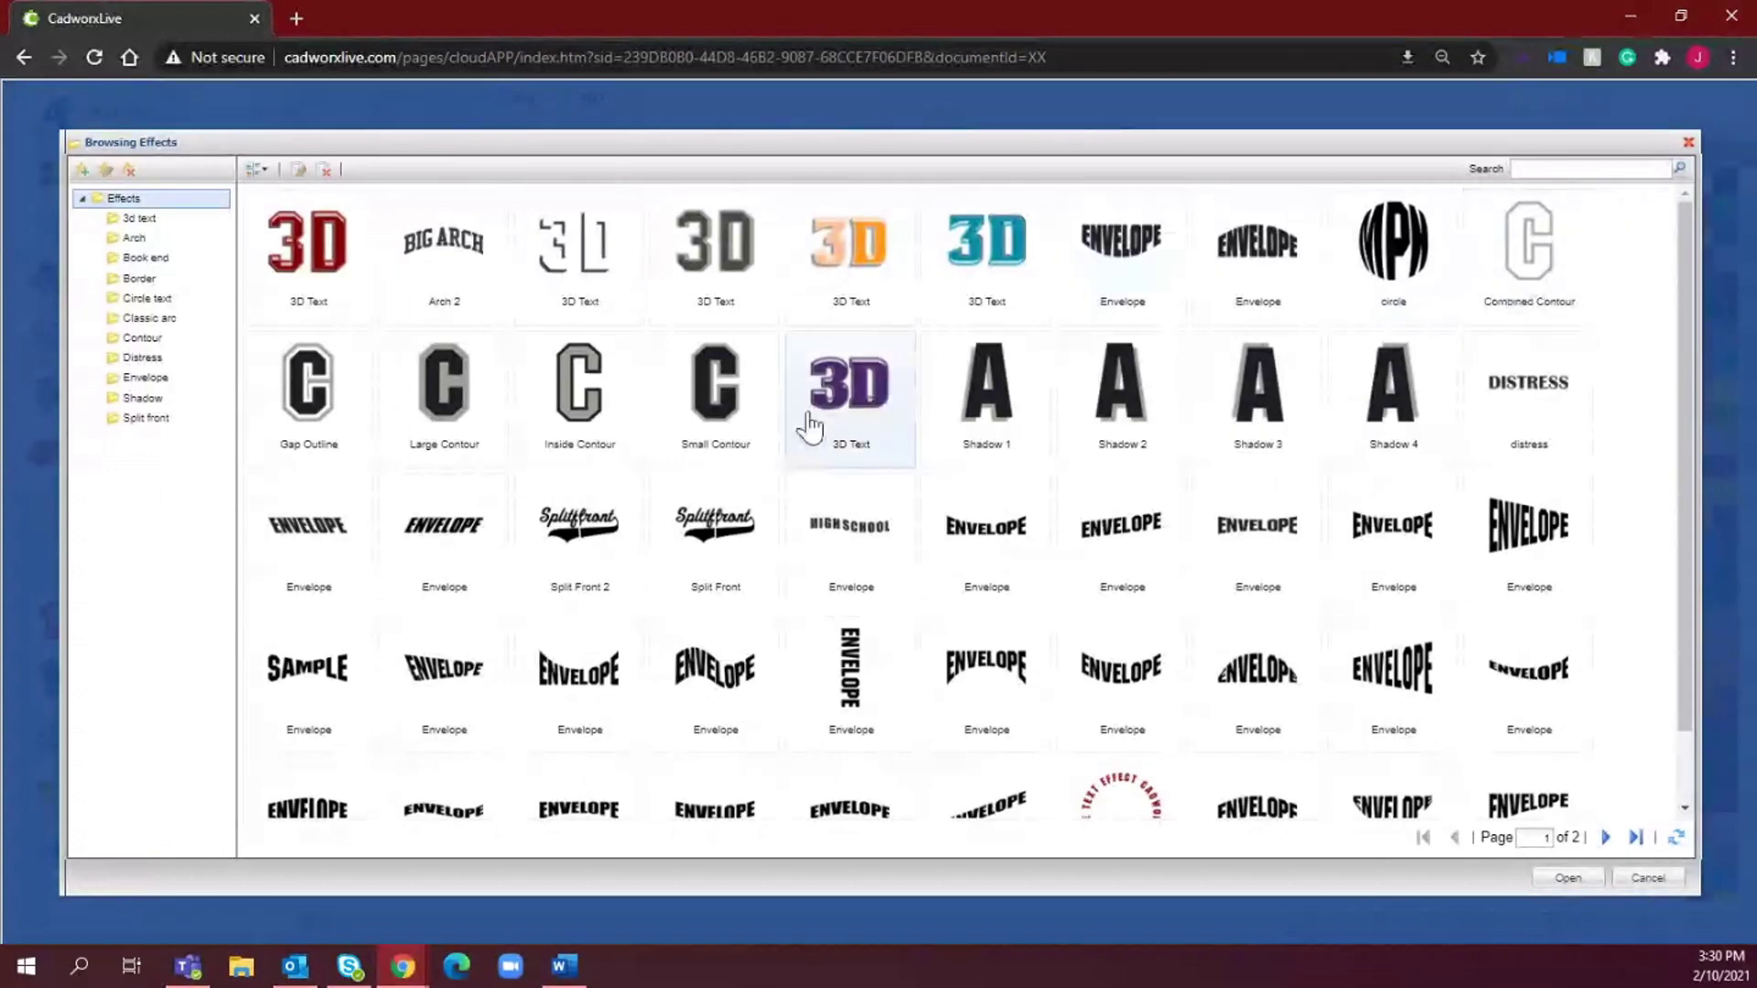
pyautogui.doubleClick(733, 395)
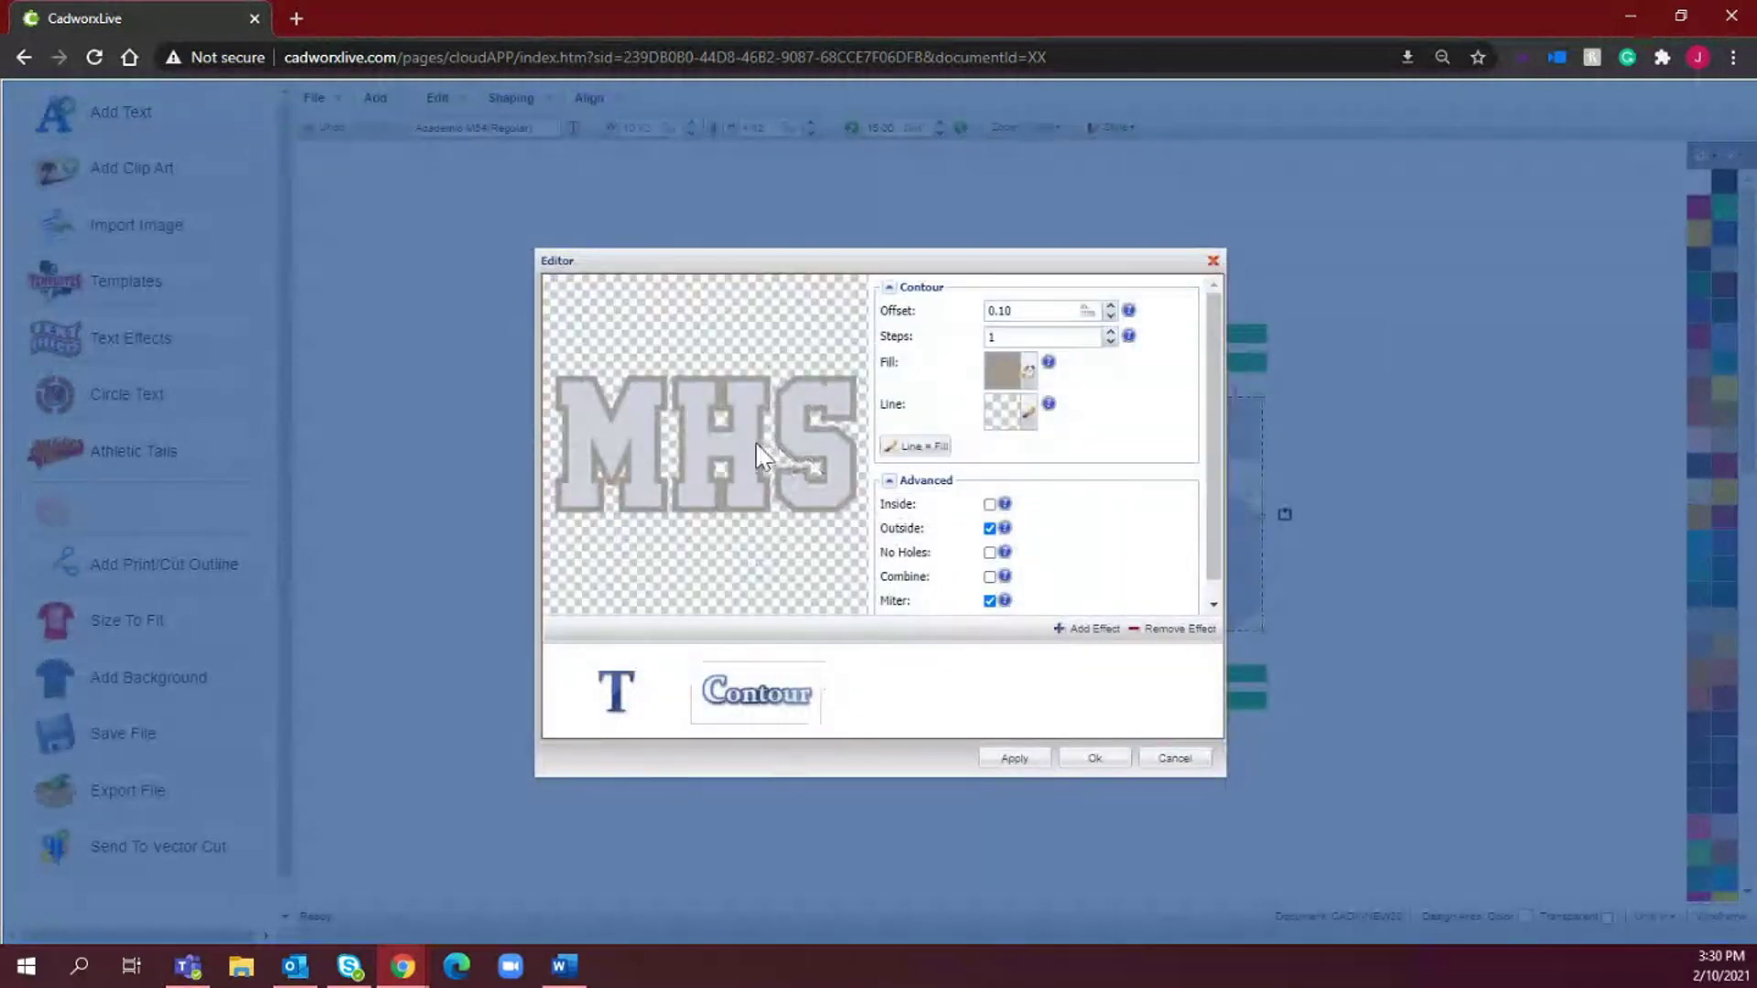
# Set the MHS contour's offset to 0.06 and its fill to solid bright green, matching the stripes, and apply the effect
pyautogui.doubleClick(1041, 311)
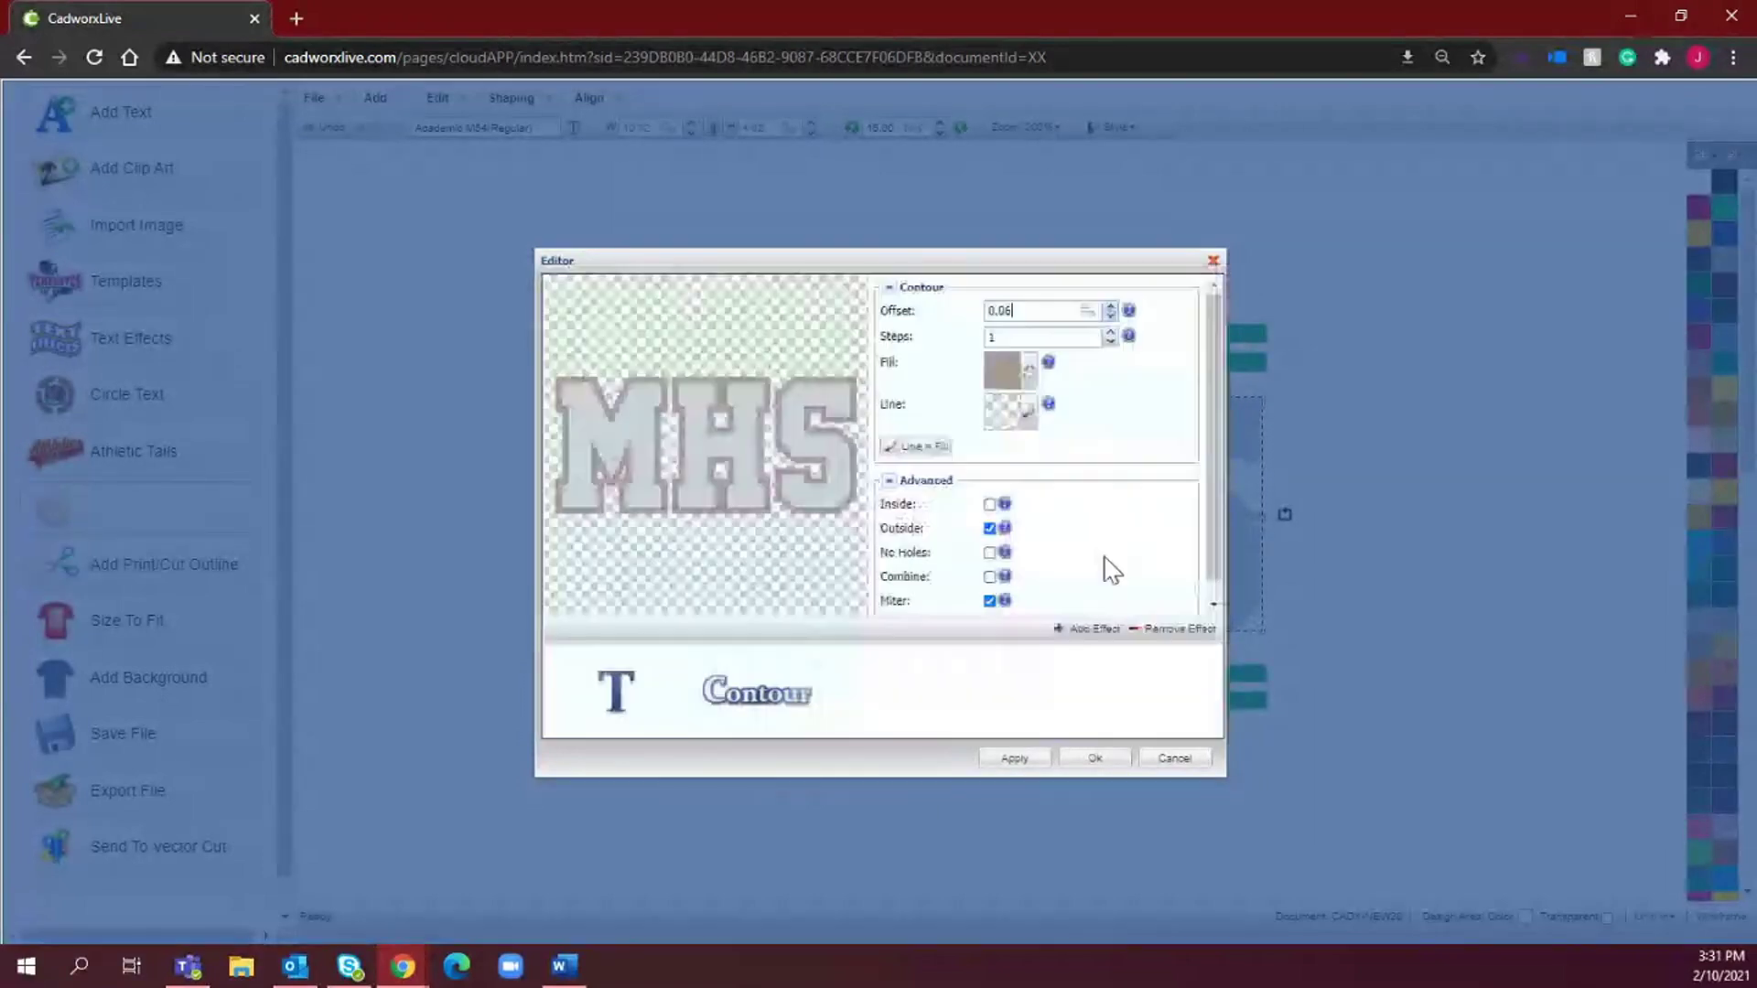
pyautogui.click(1029, 382)
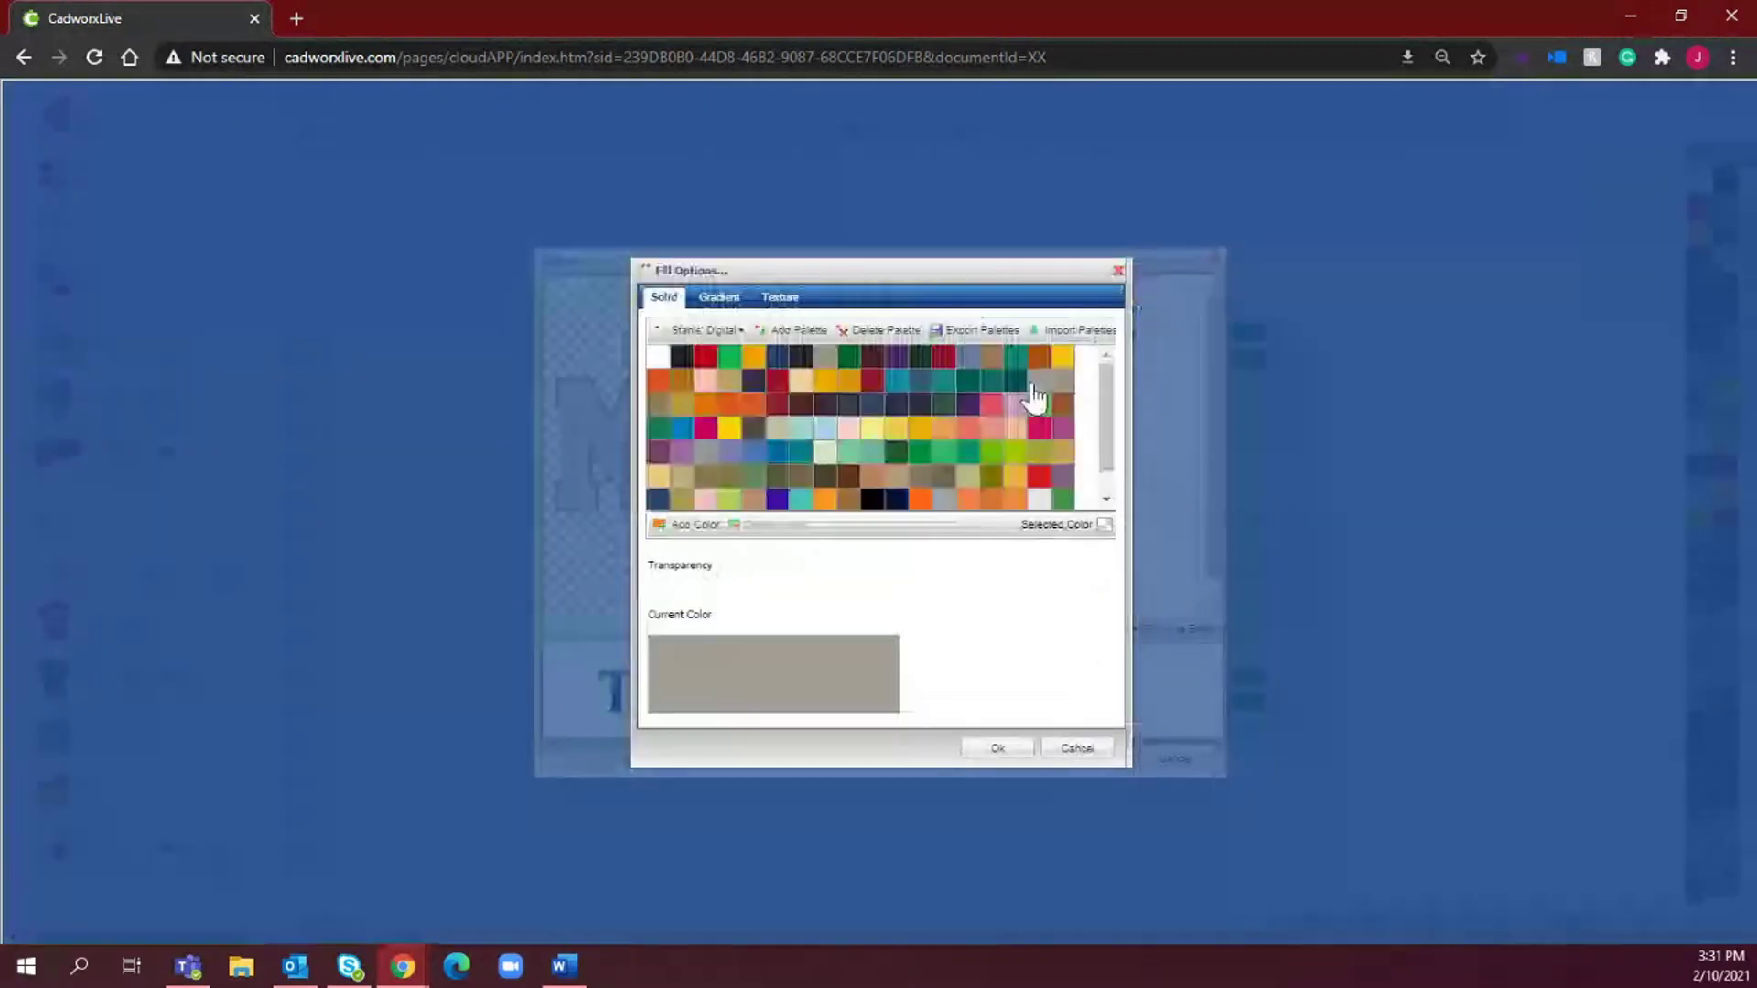
pyautogui.click(732, 359)
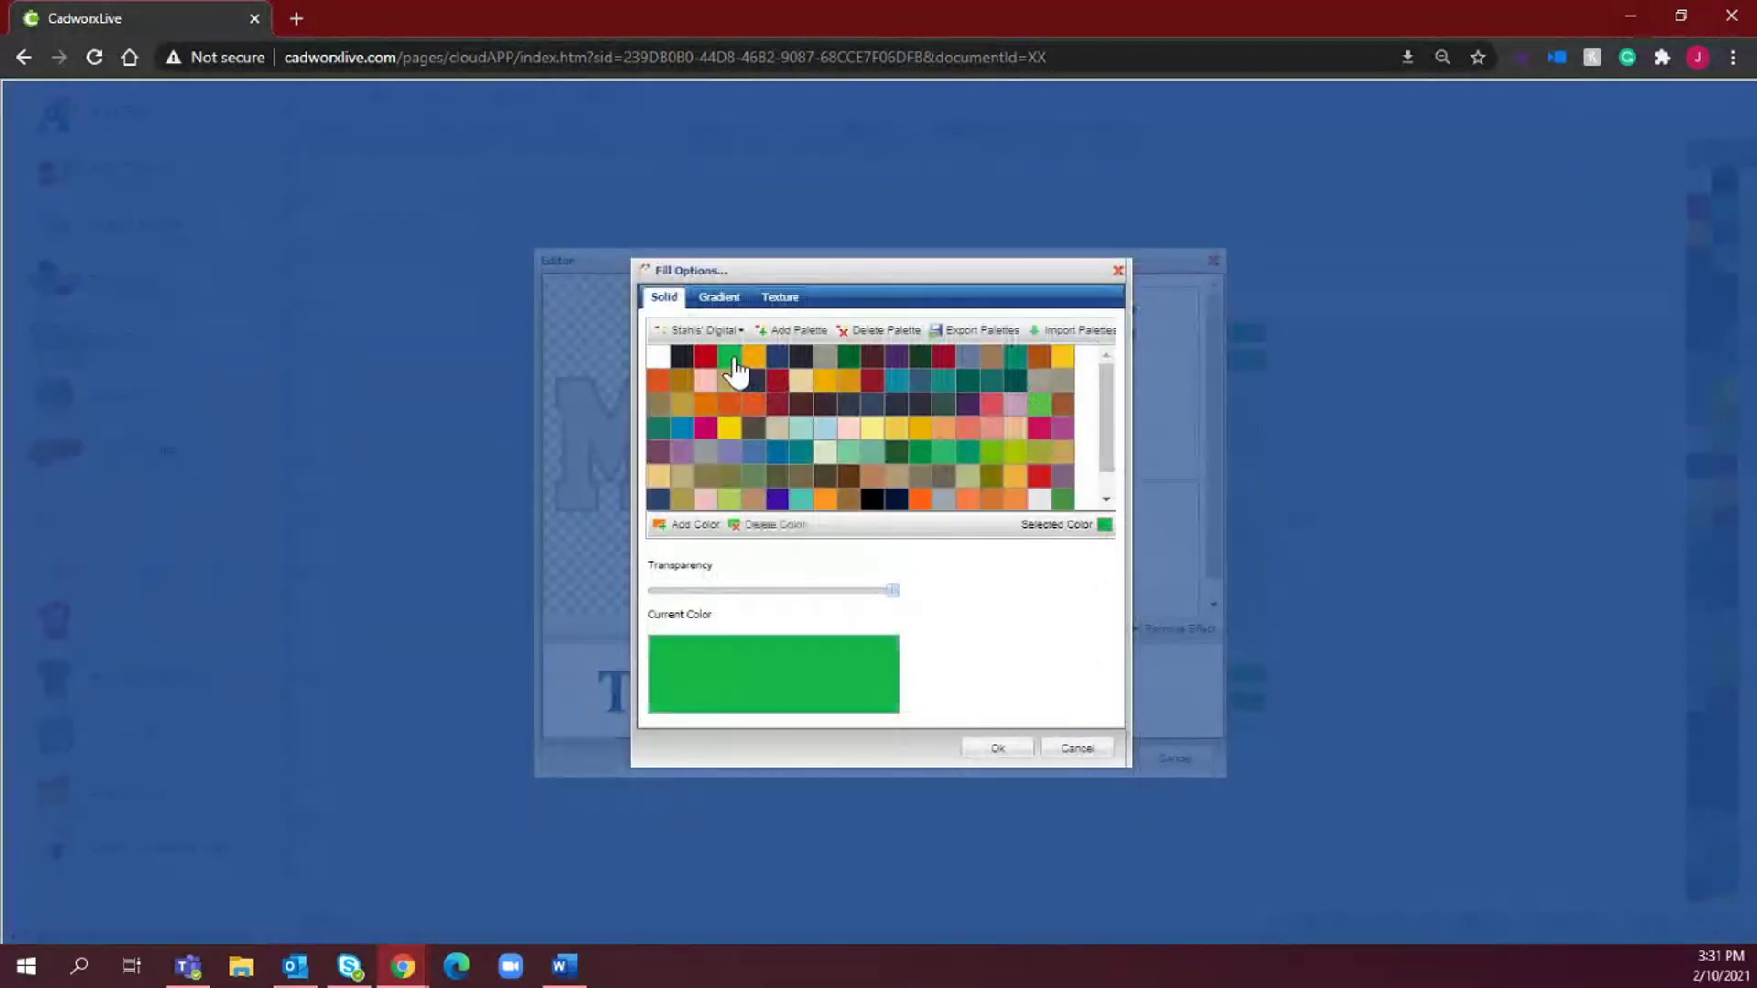
pyautogui.click(1004, 750)
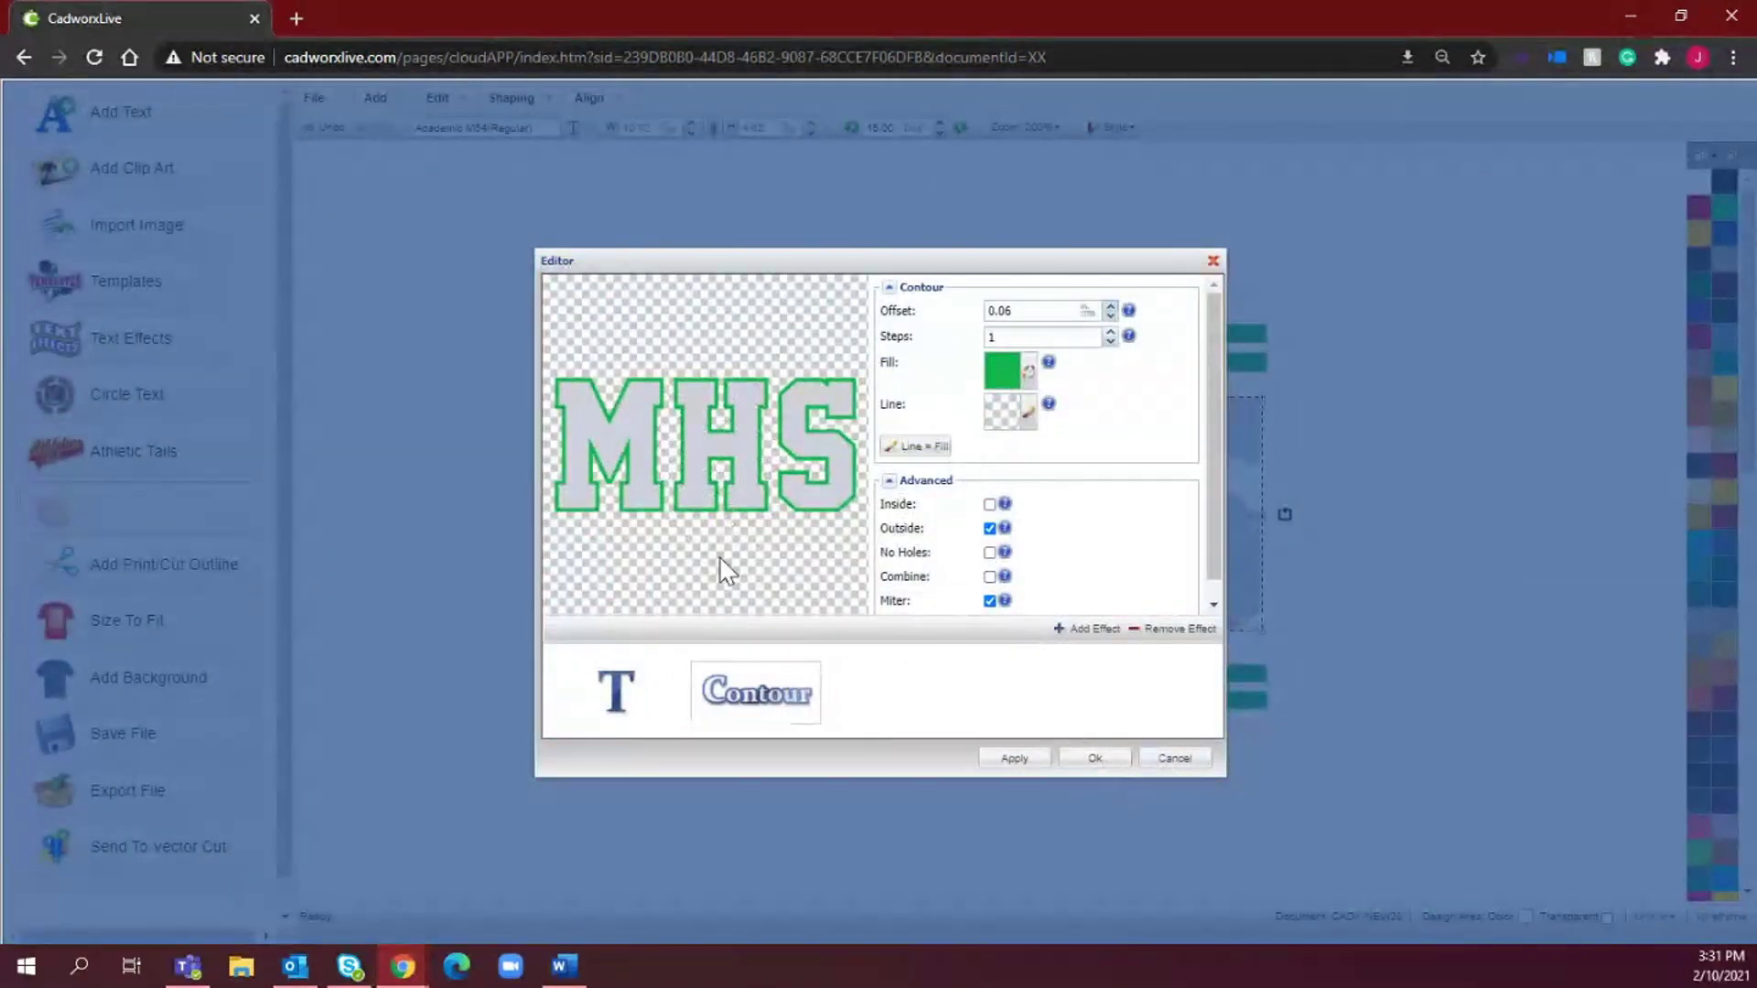
pyautogui.click(1111, 763)
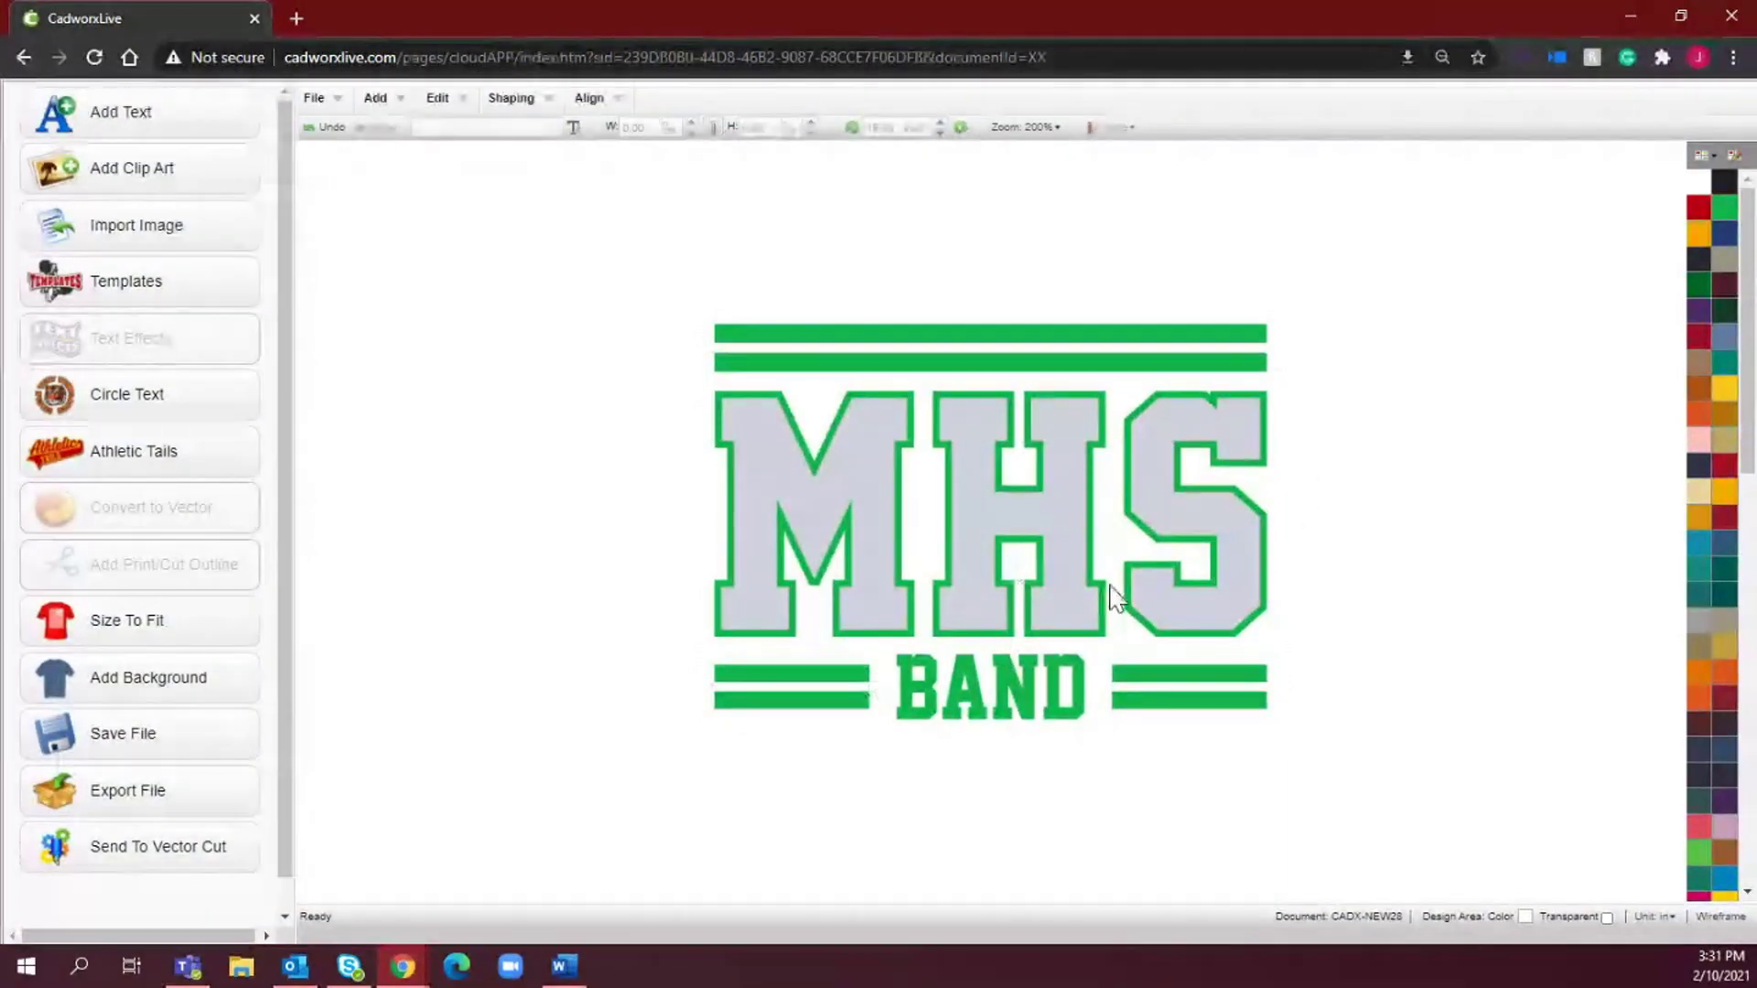
pyautogui.click(986, 720)
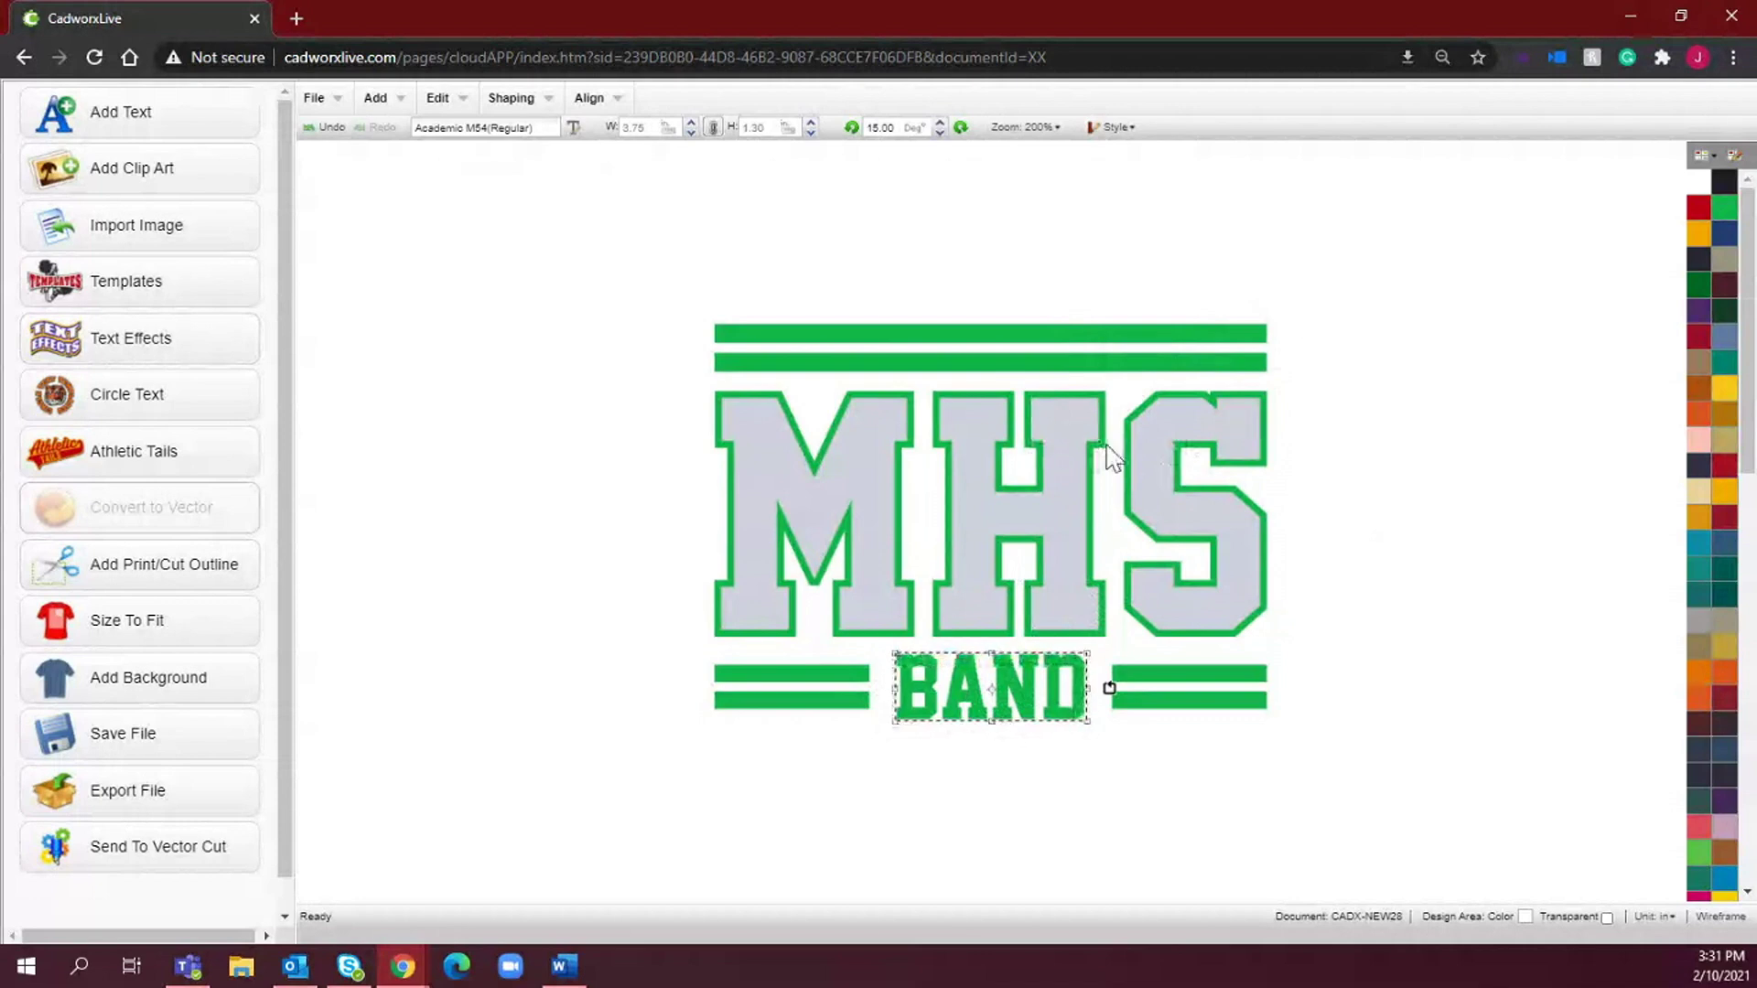
pyautogui.click(1353, 486)
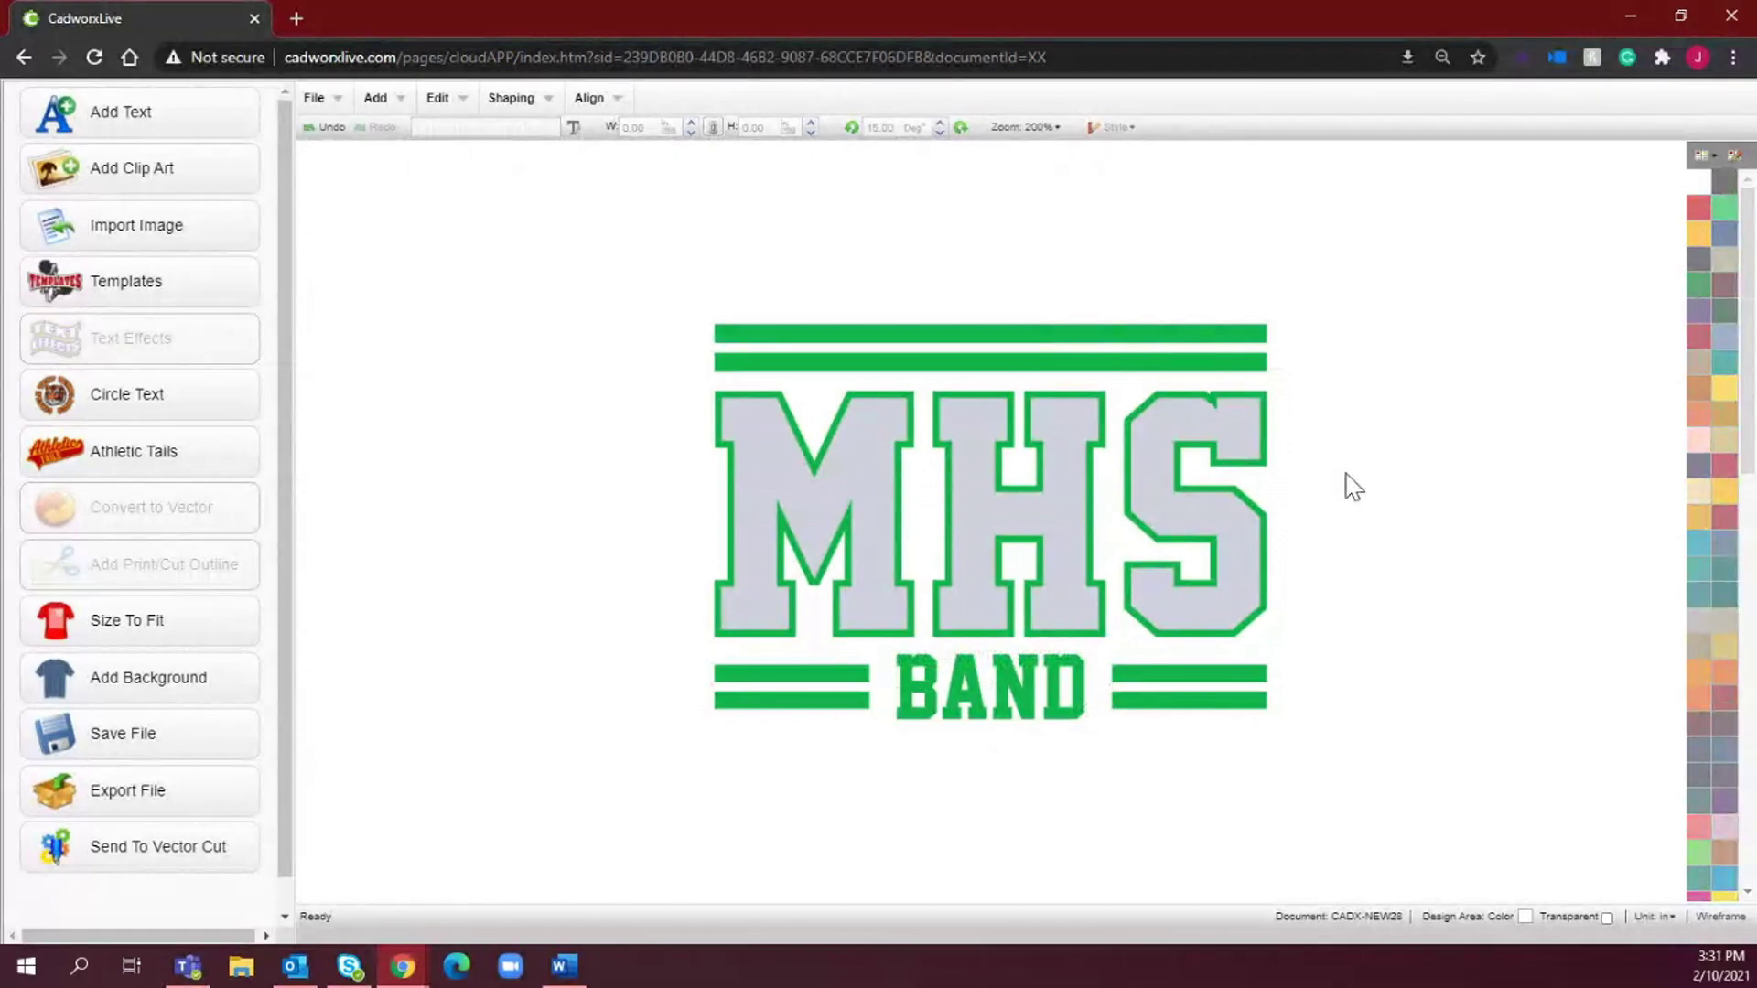
pyautogui.click(1184, 357)
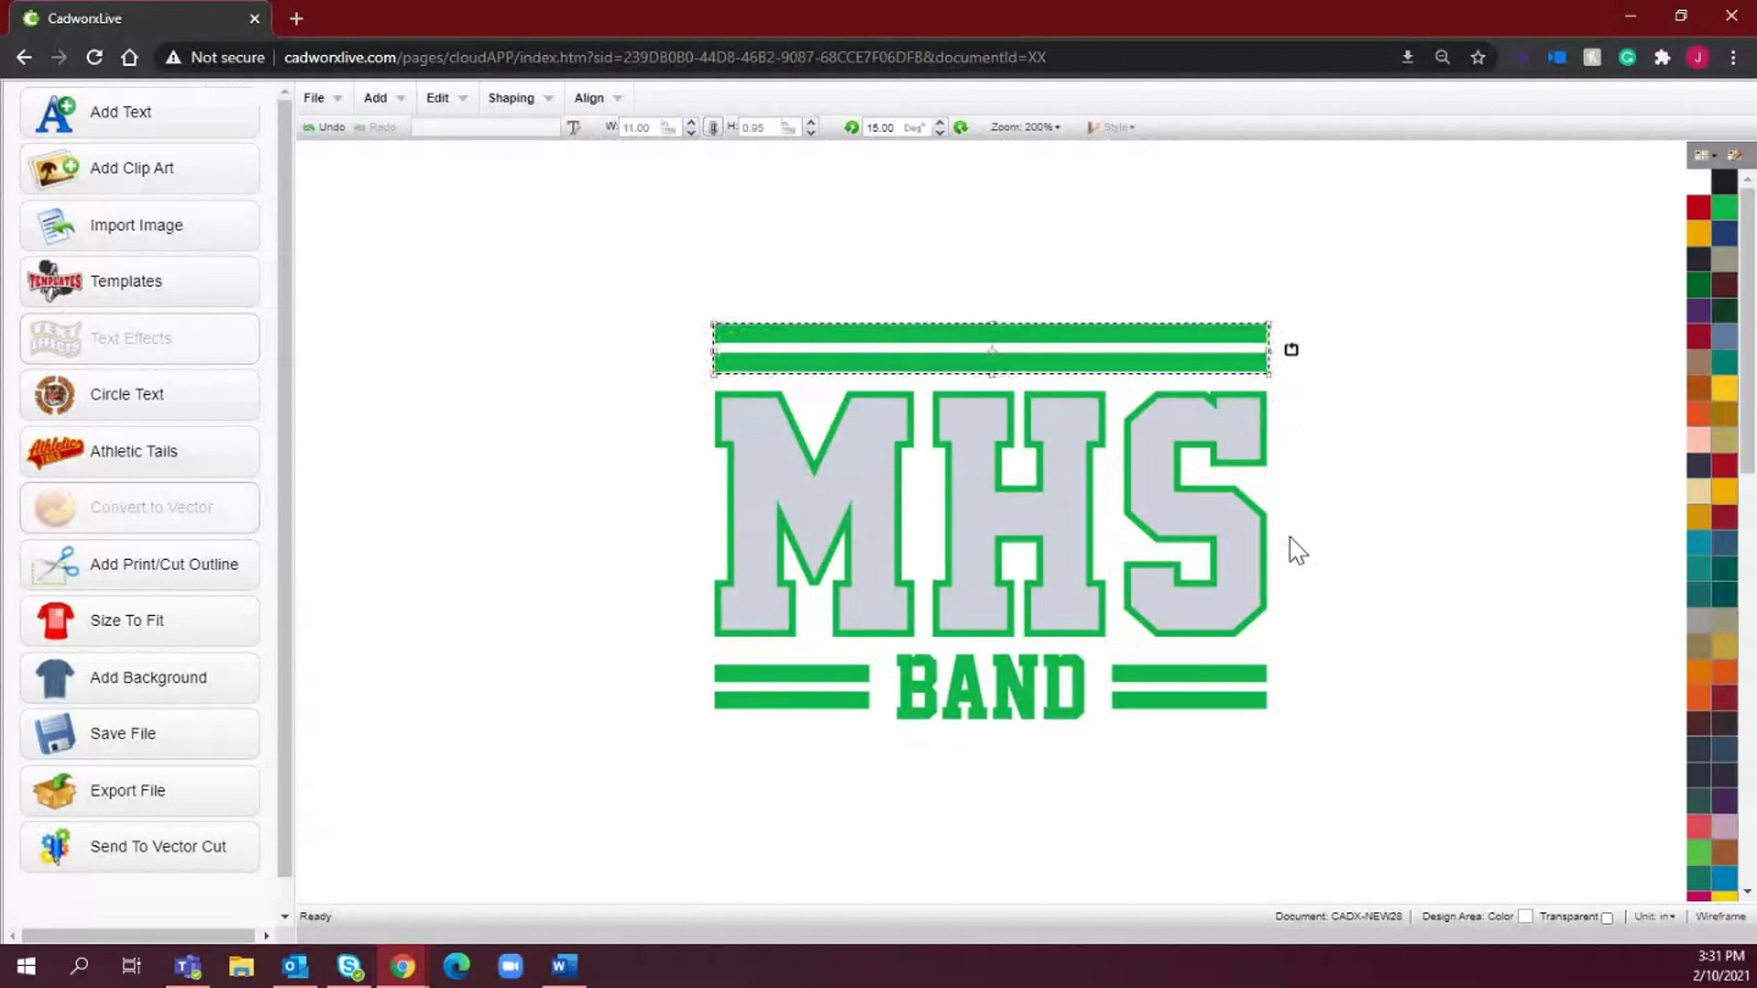
# Break the outlined MHS text apart by colors
pyautogui.click(1175, 468)
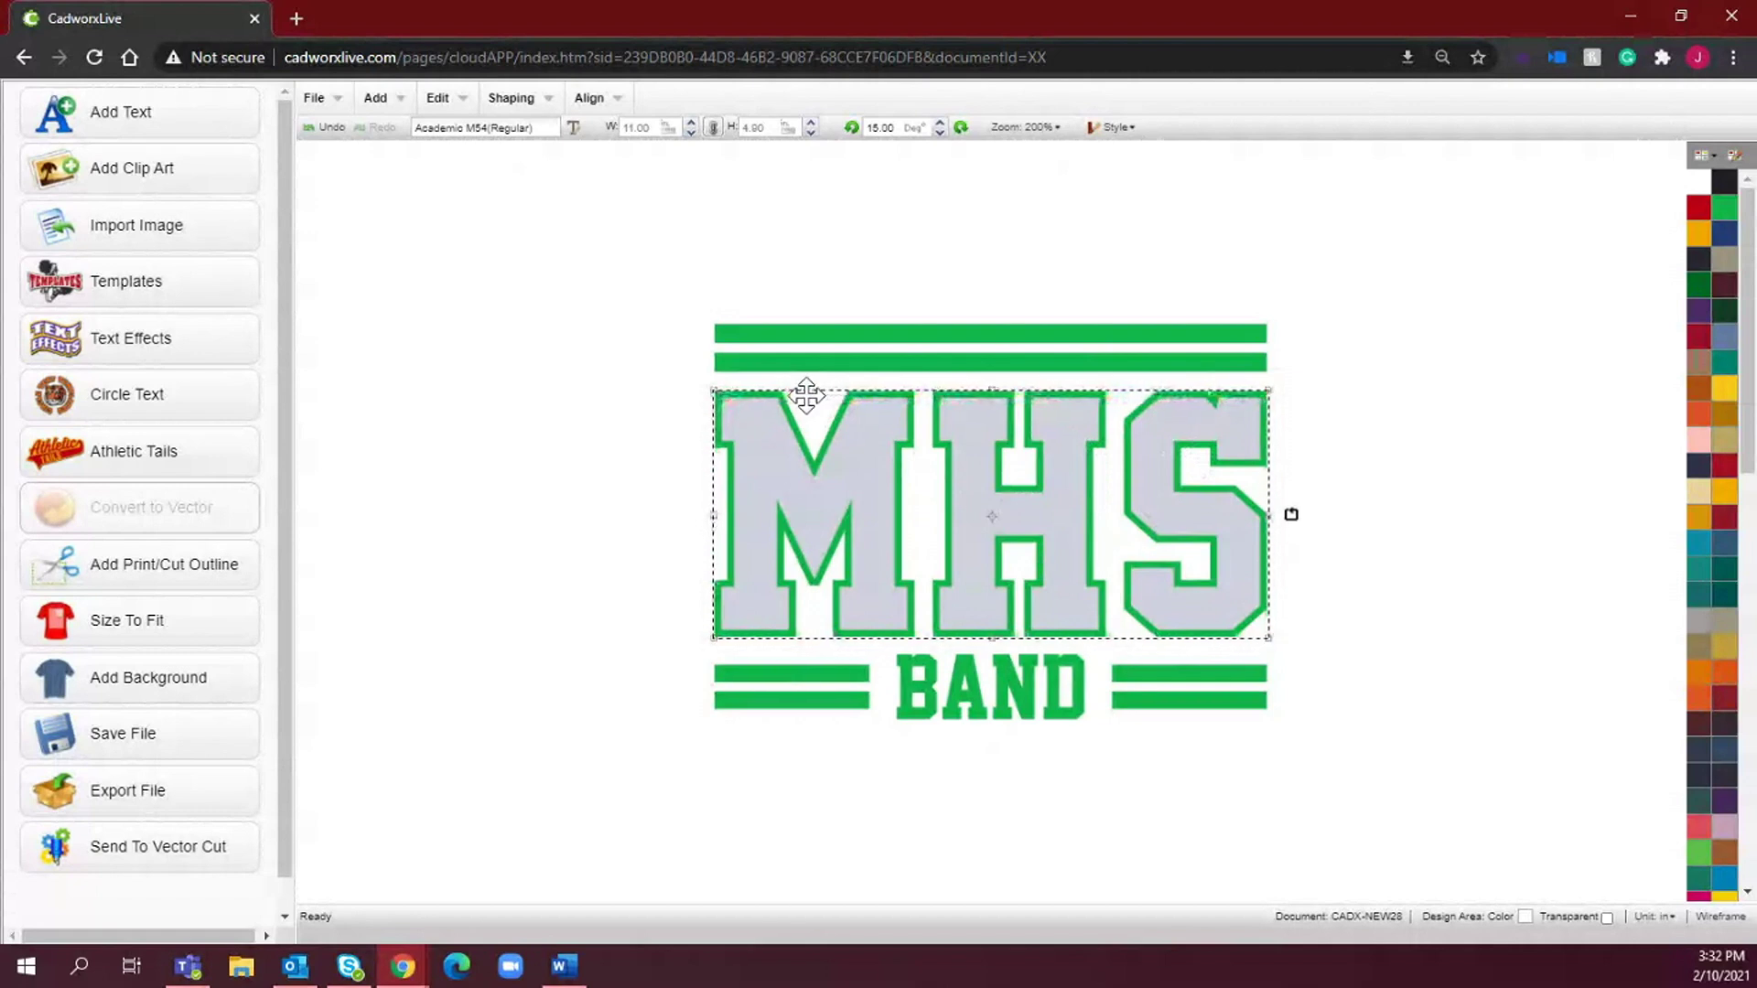
pyautogui.click(524, 104)
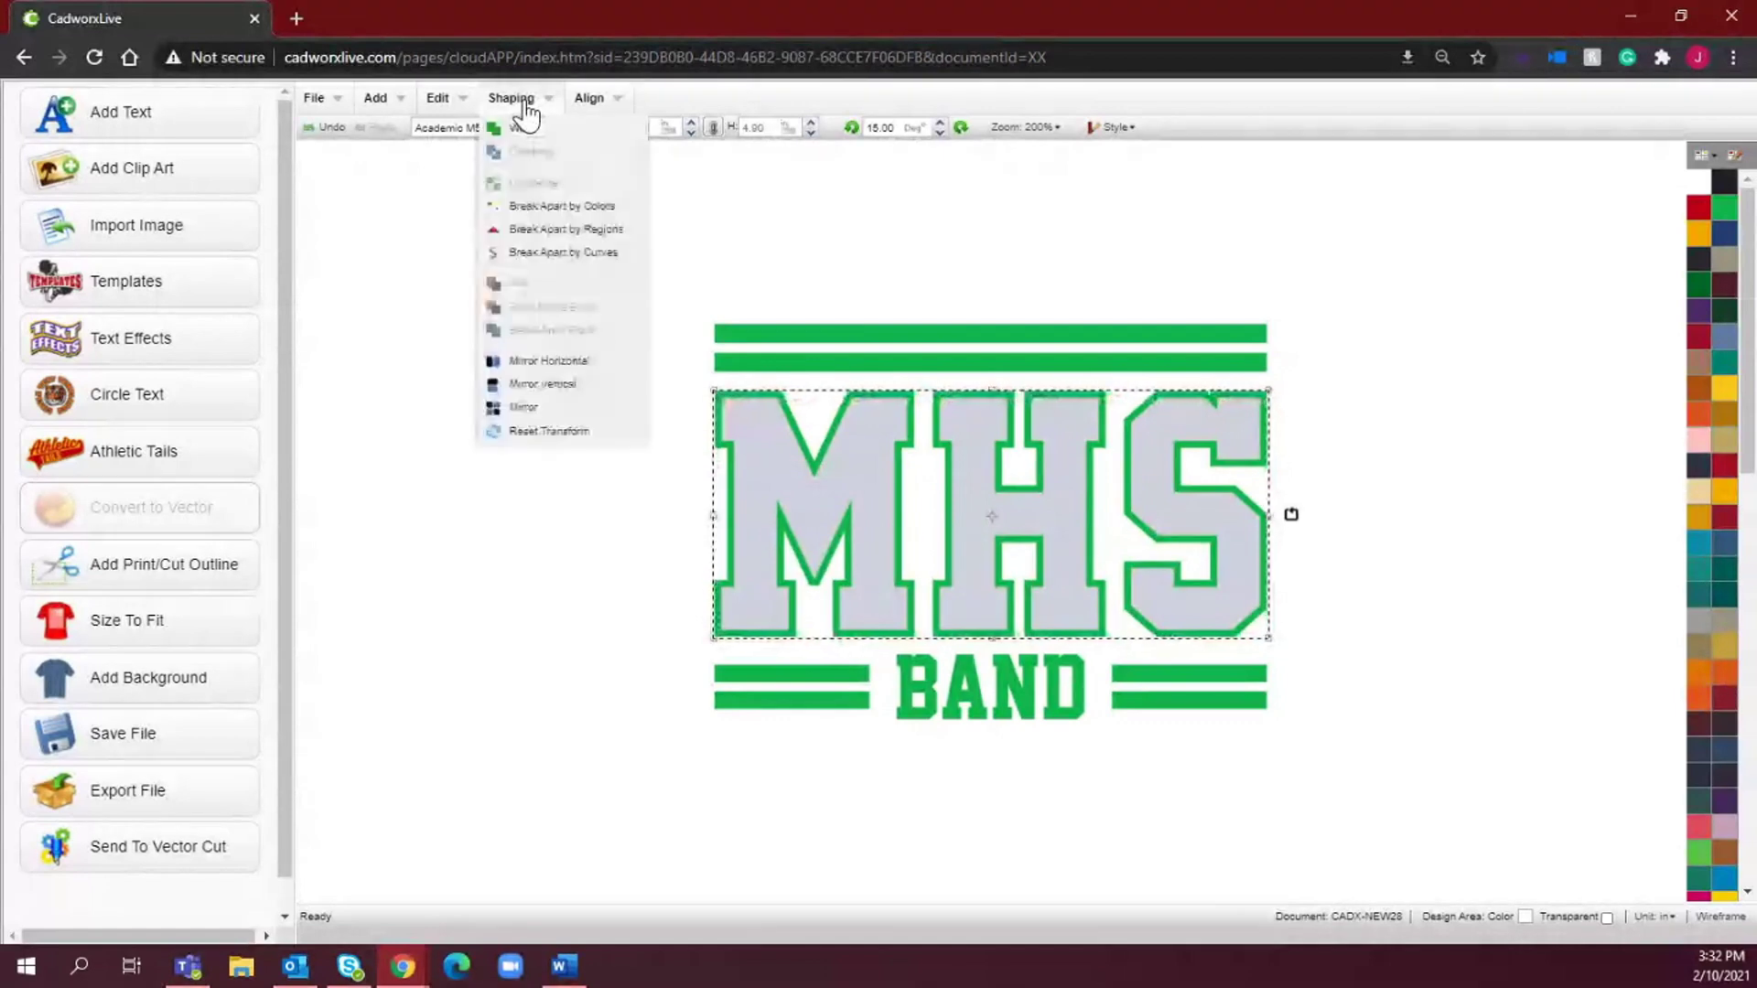
pyautogui.click(600, 209)
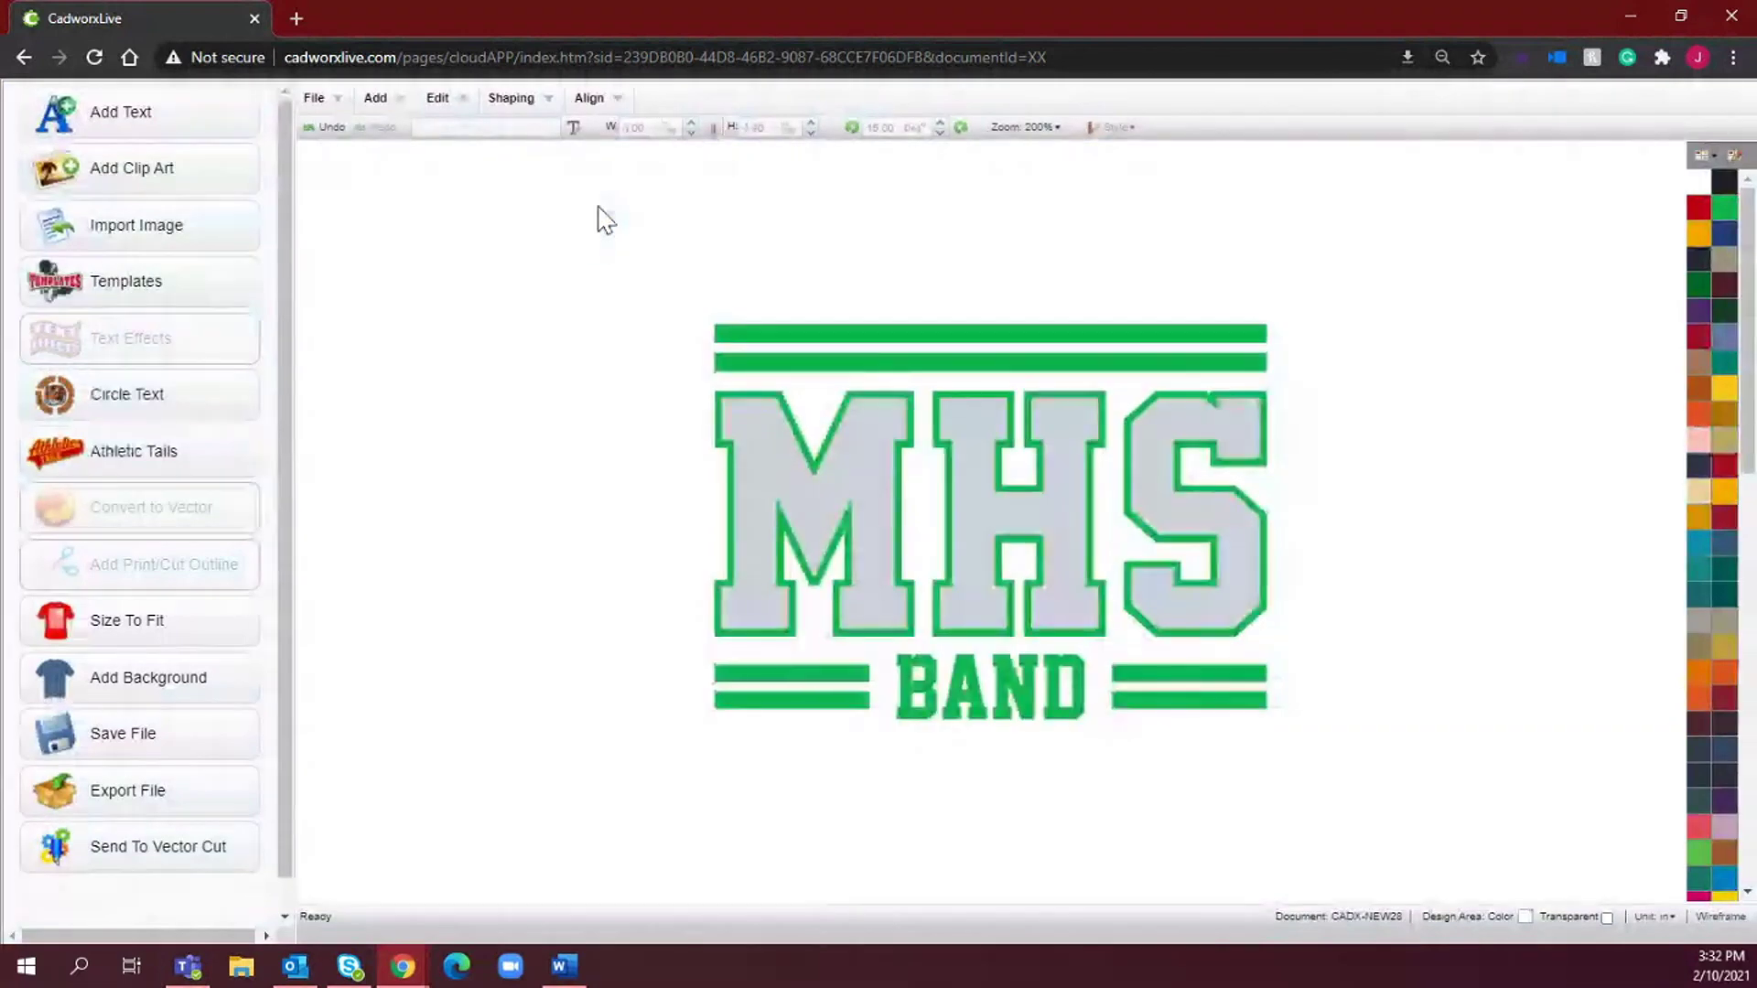
# Shift the gray MHS letters slightly off the green layer behind them and undo the move
pyautogui.moveTo(787, 478)
pyautogui.mouseDown()
pyautogui.moveTo(814, 479)
pyautogui.moveTo(776, 476)
pyautogui.mouseUp()
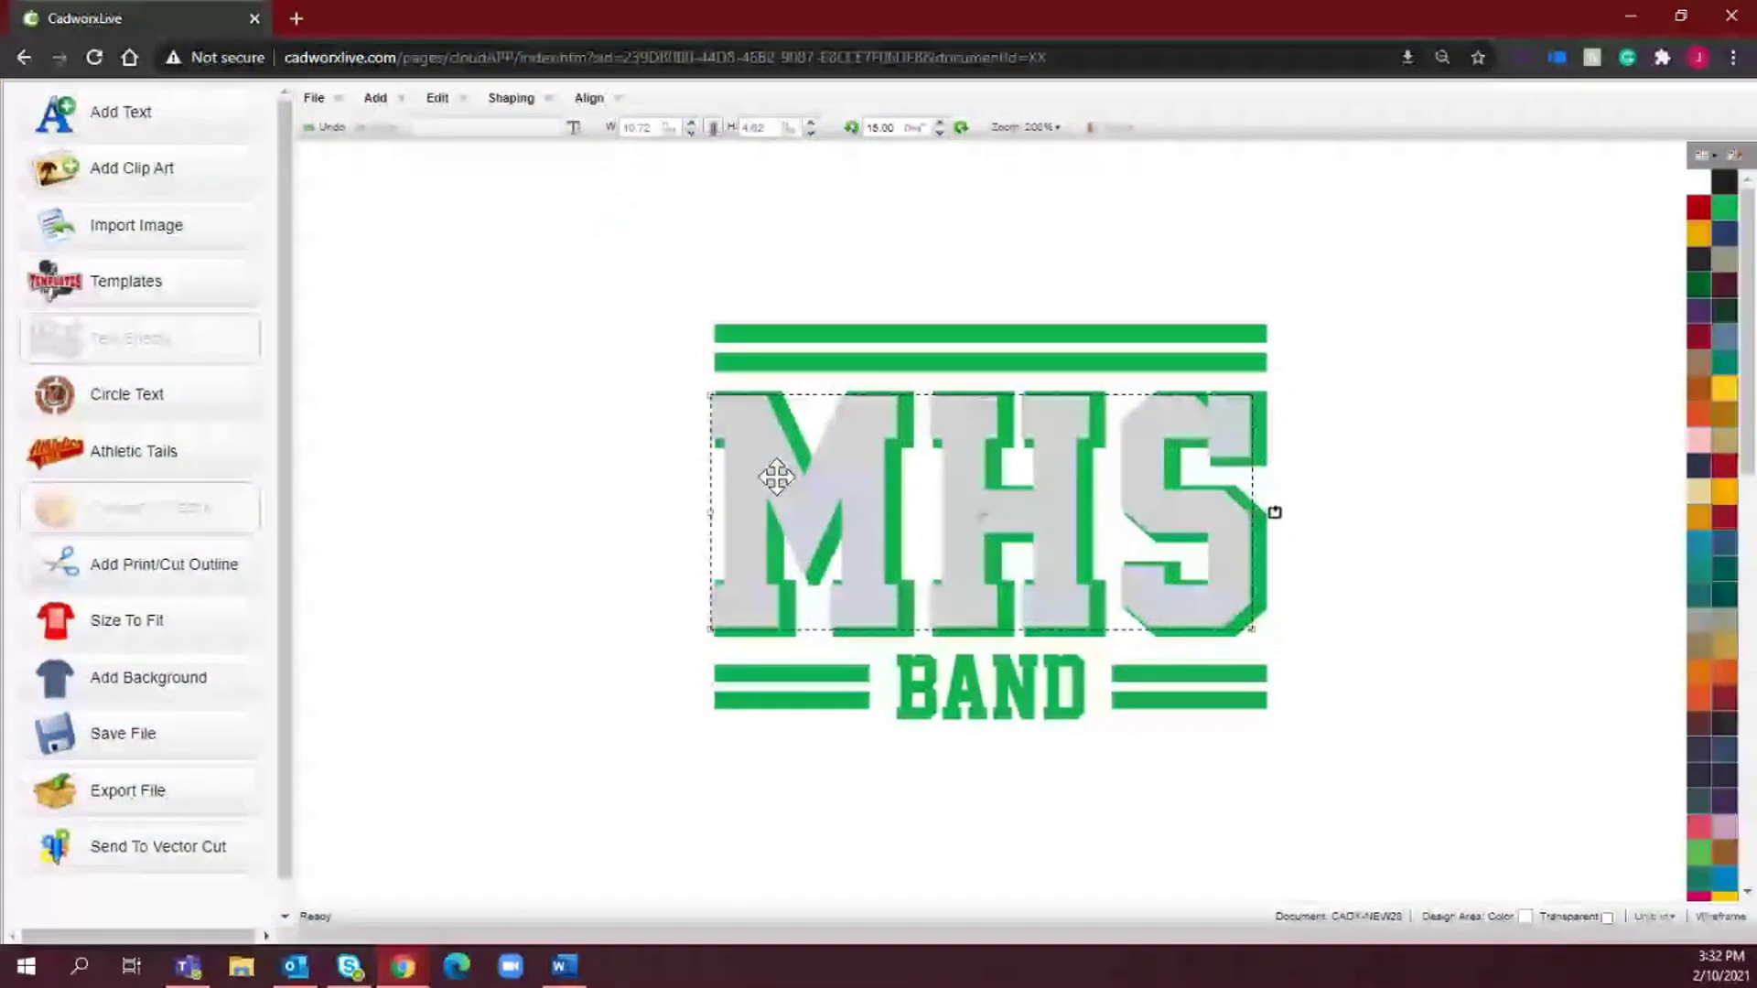
pyautogui.click(339, 128)
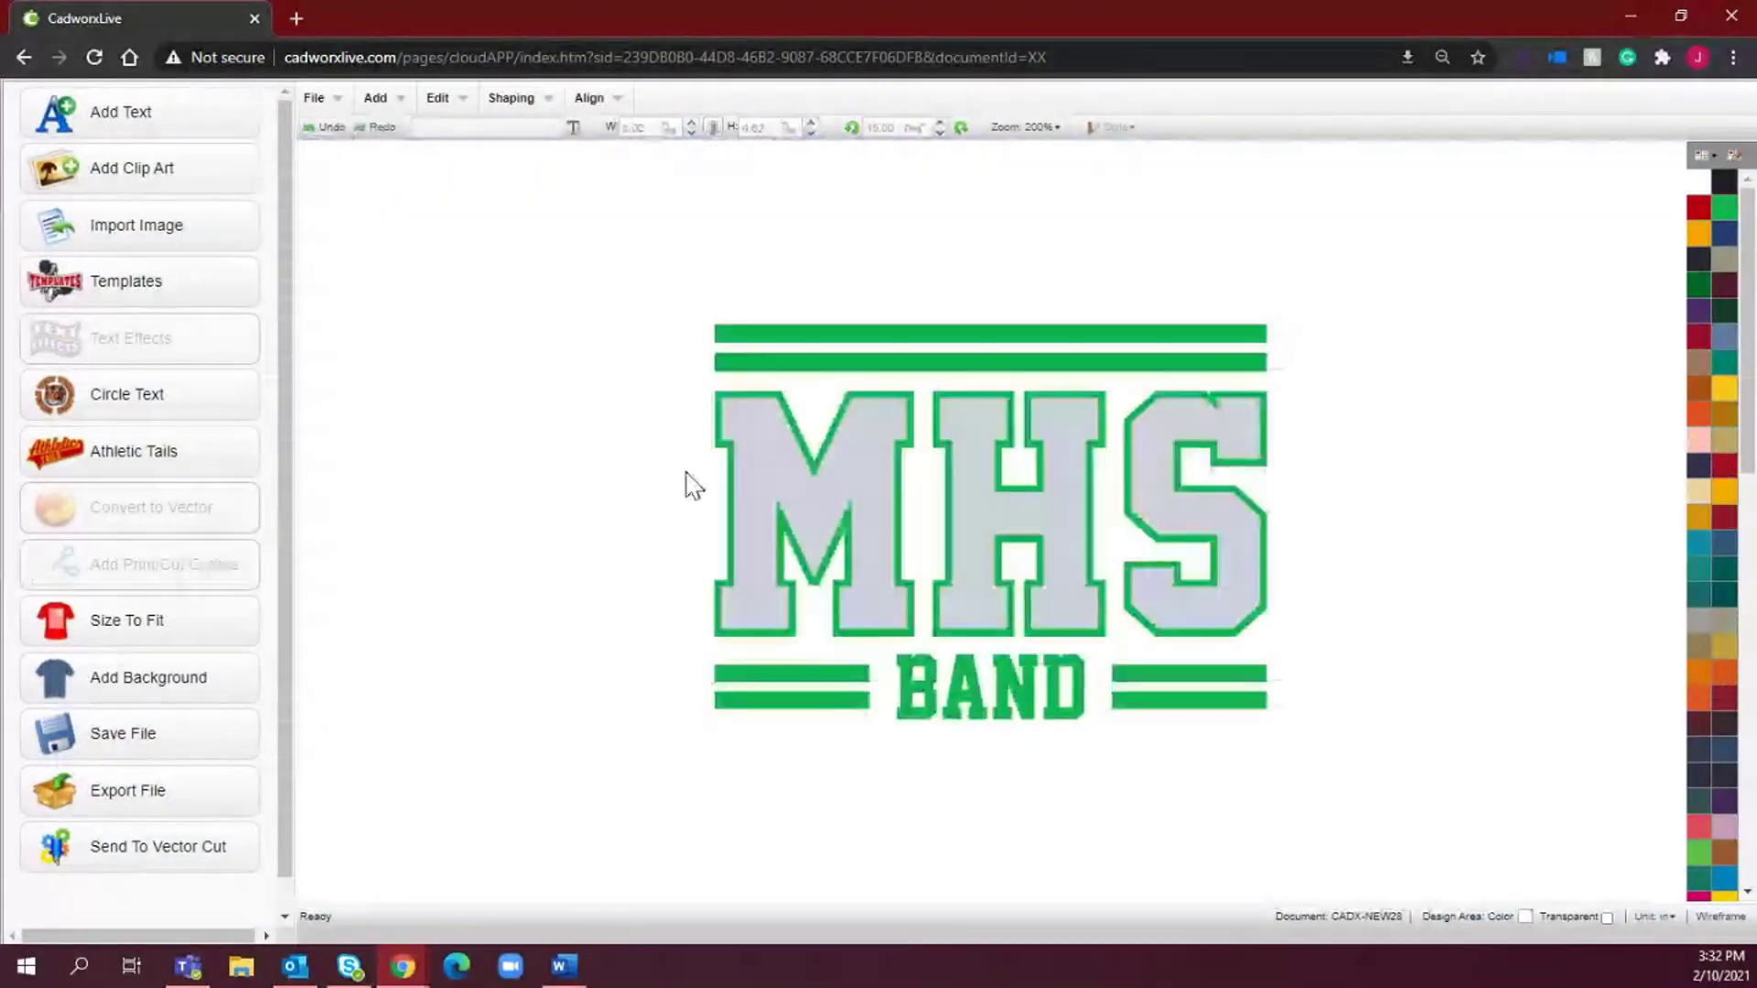
# Select the gray and green MHS layers together and apply Back Minus Front
pyautogui.moveTo(1370, 661); pyautogui.dragTo(672, 381)
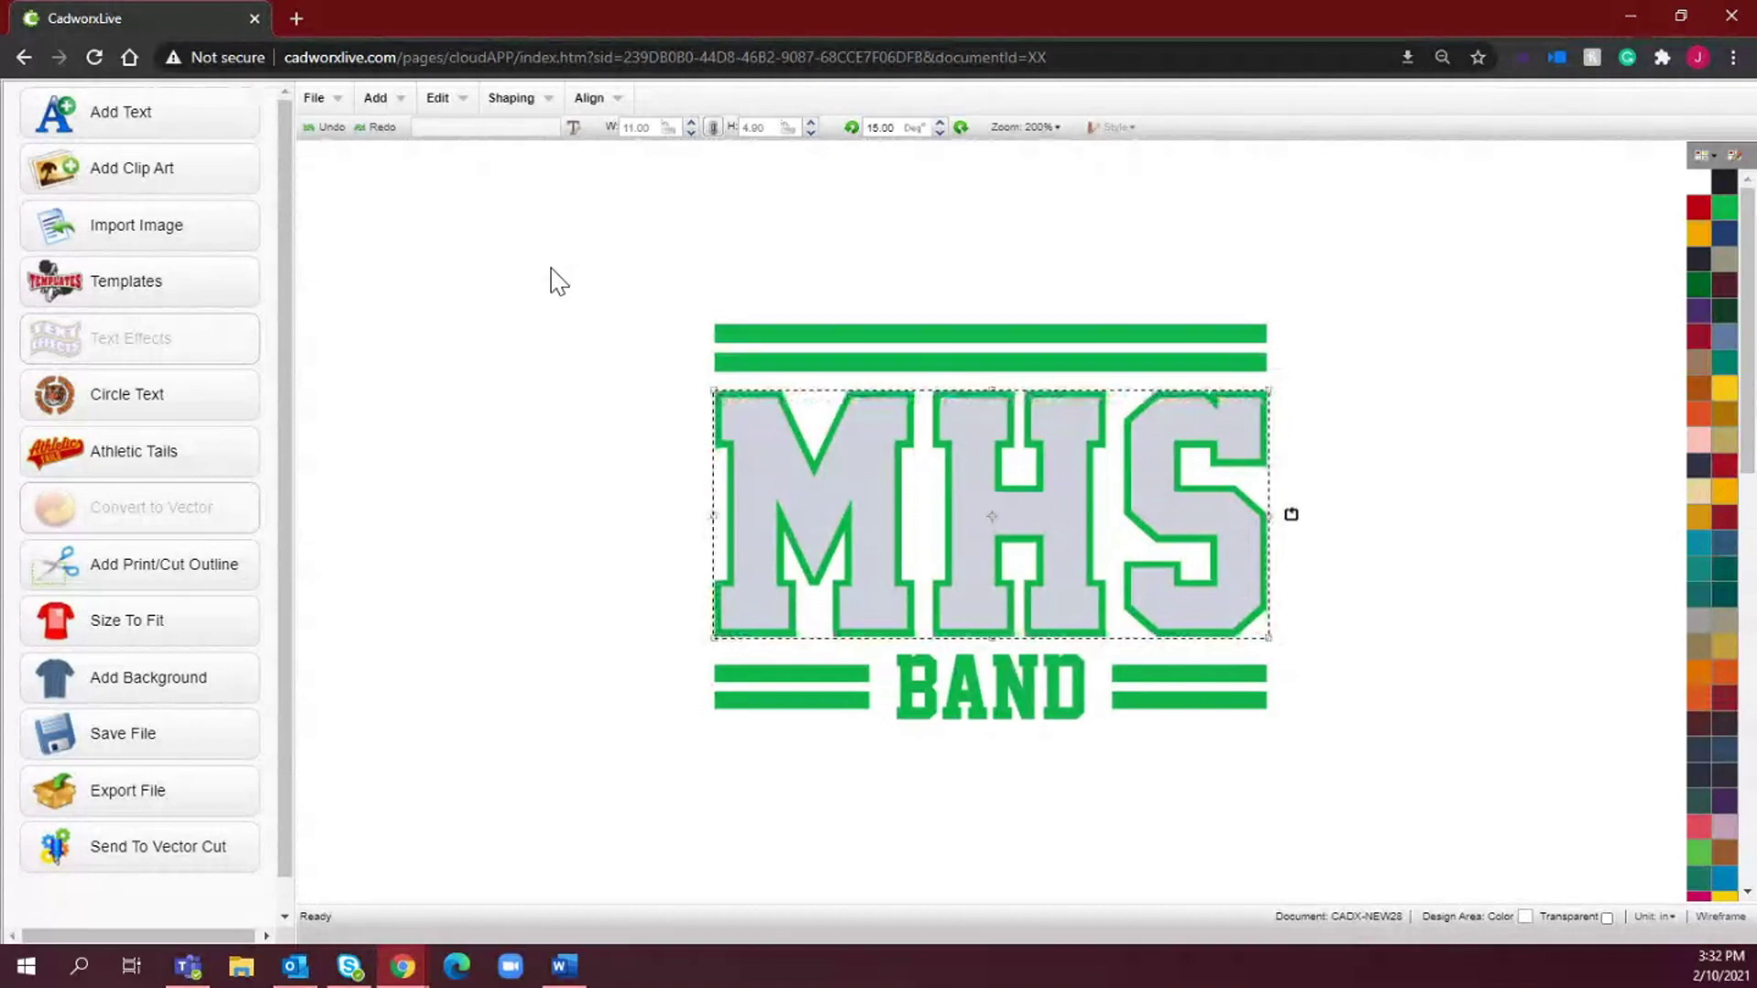
pyautogui.click(513, 98)
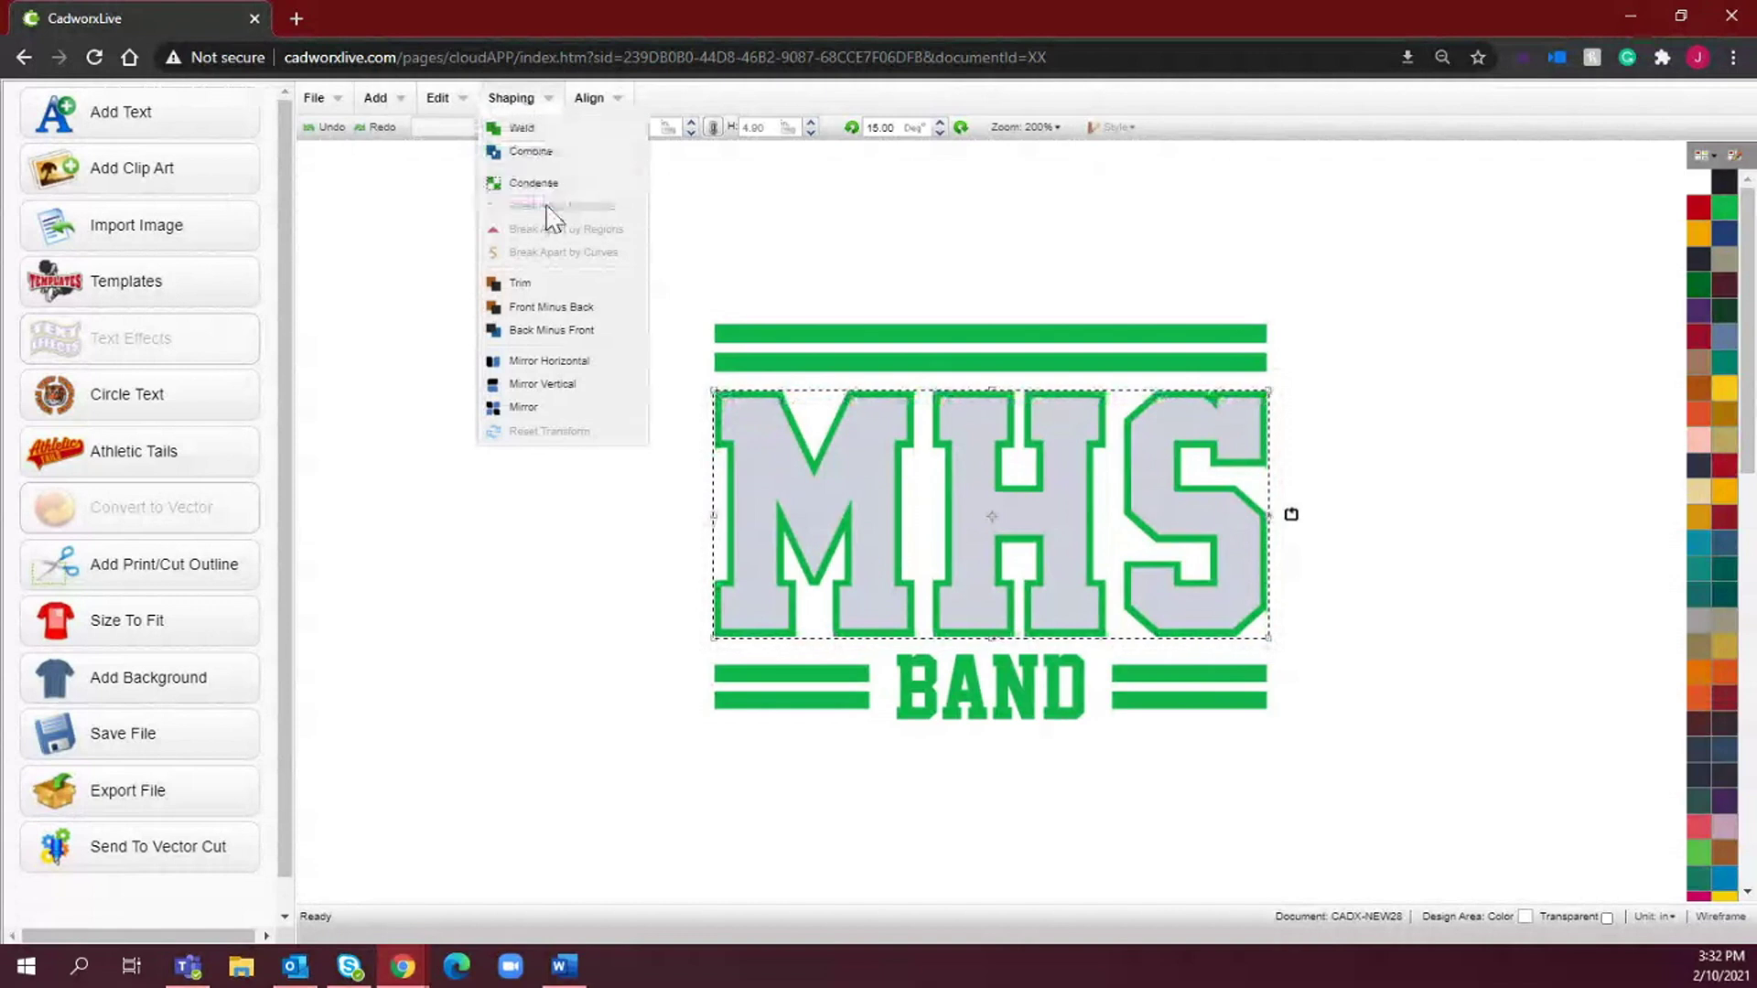
pyautogui.click(537, 330)
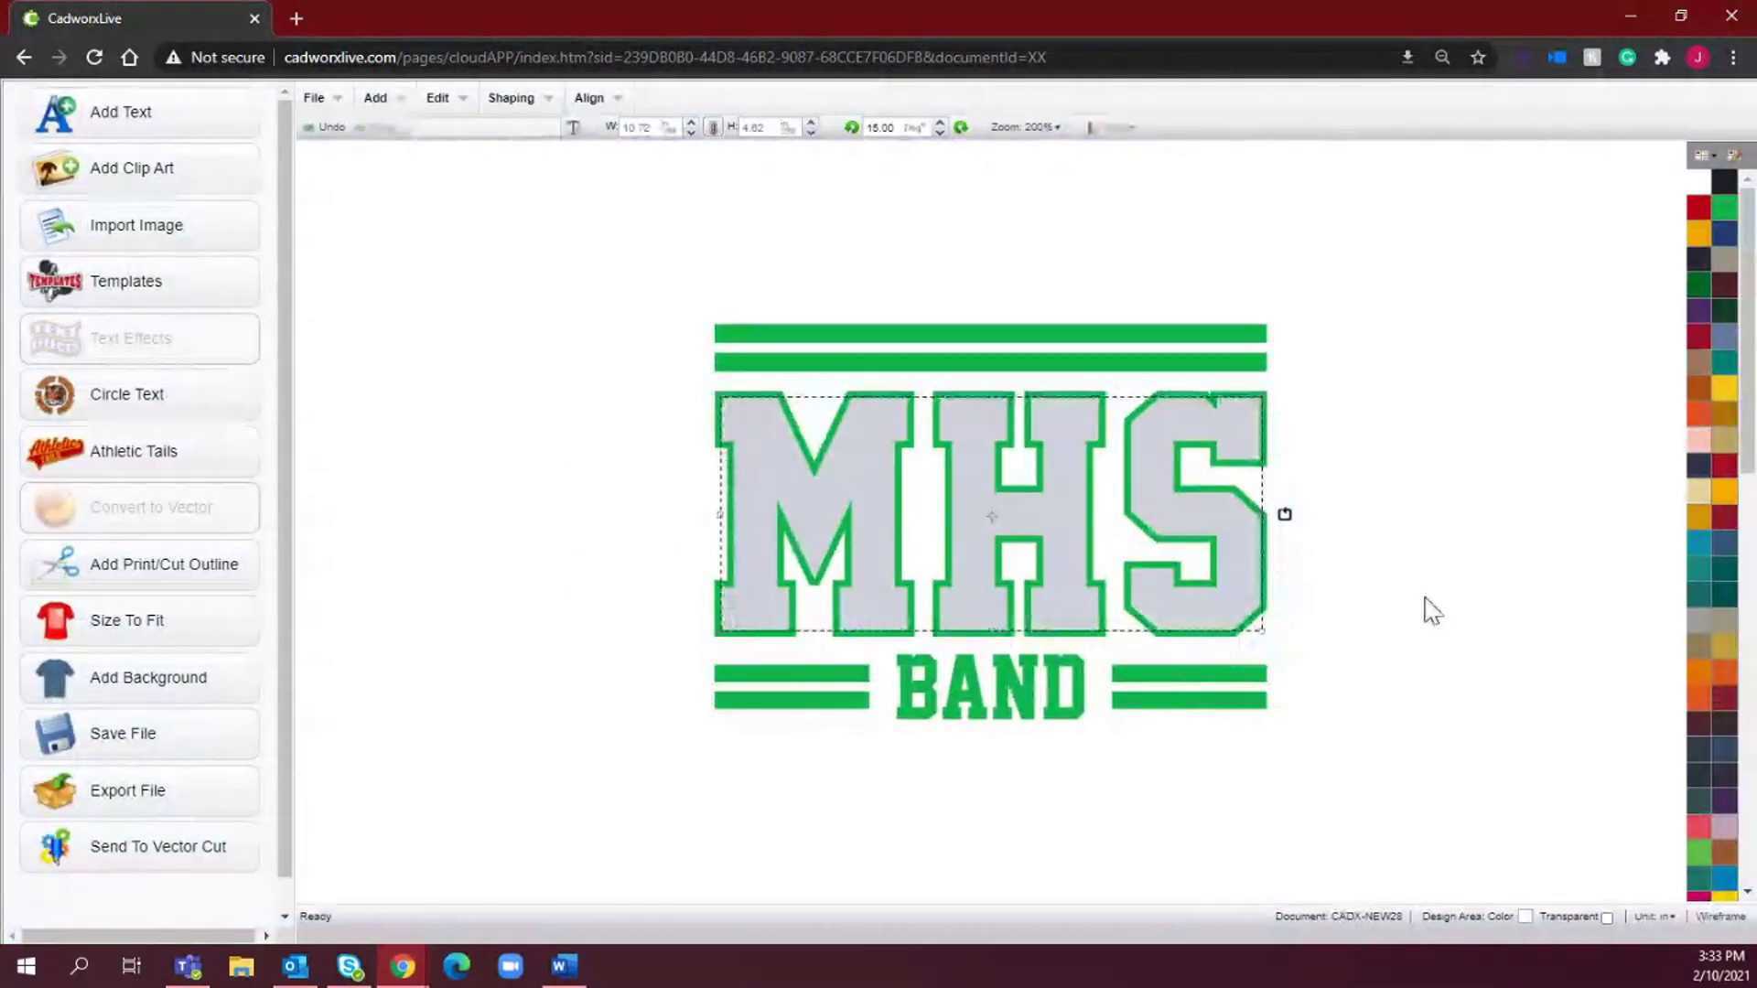
# Move the gray MHS letters to check the cutout in the green layer, and undo the move
pyautogui.moveTo(989, 470)
pyautogui.mouseDown()
pyautogui.moveTo(1018, 473)
pyautogui.moveTo(988, 471)
pyautogui.mouseUp()
pyautogui.click(324, 135)
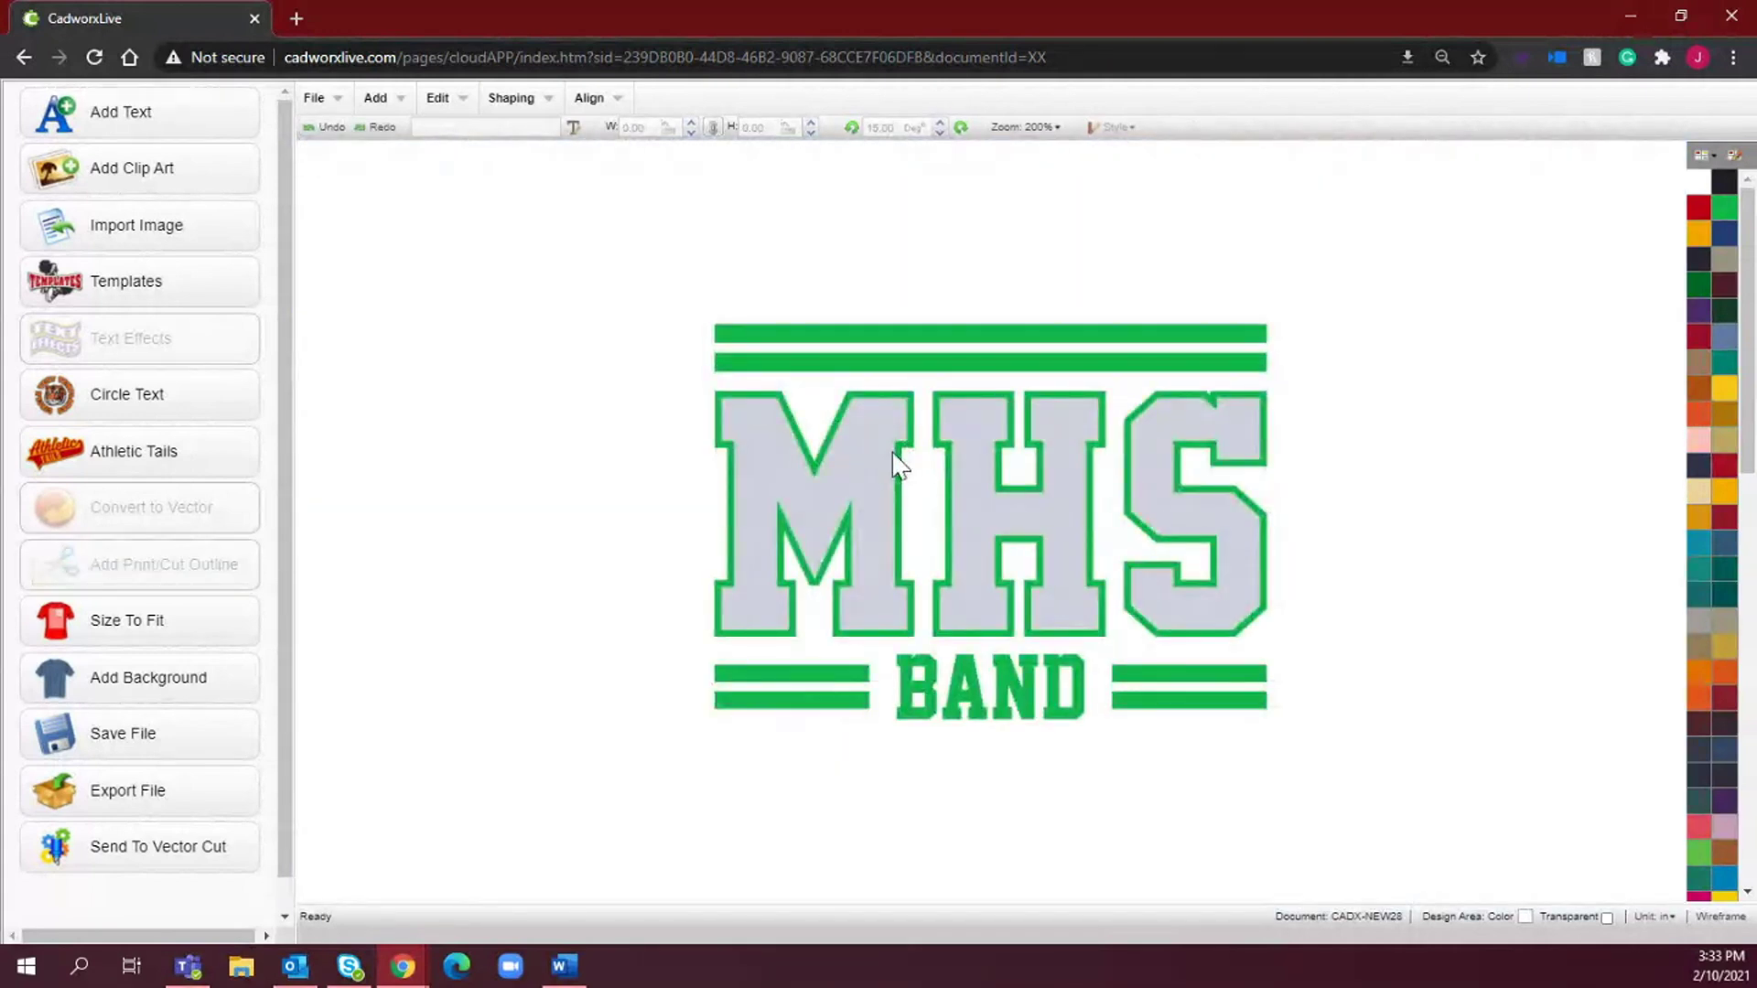
# Send the green MHS outline to the back of the design and clear the selection
pyautogui.click(902, 359)
pyautogui.click(718, 413)
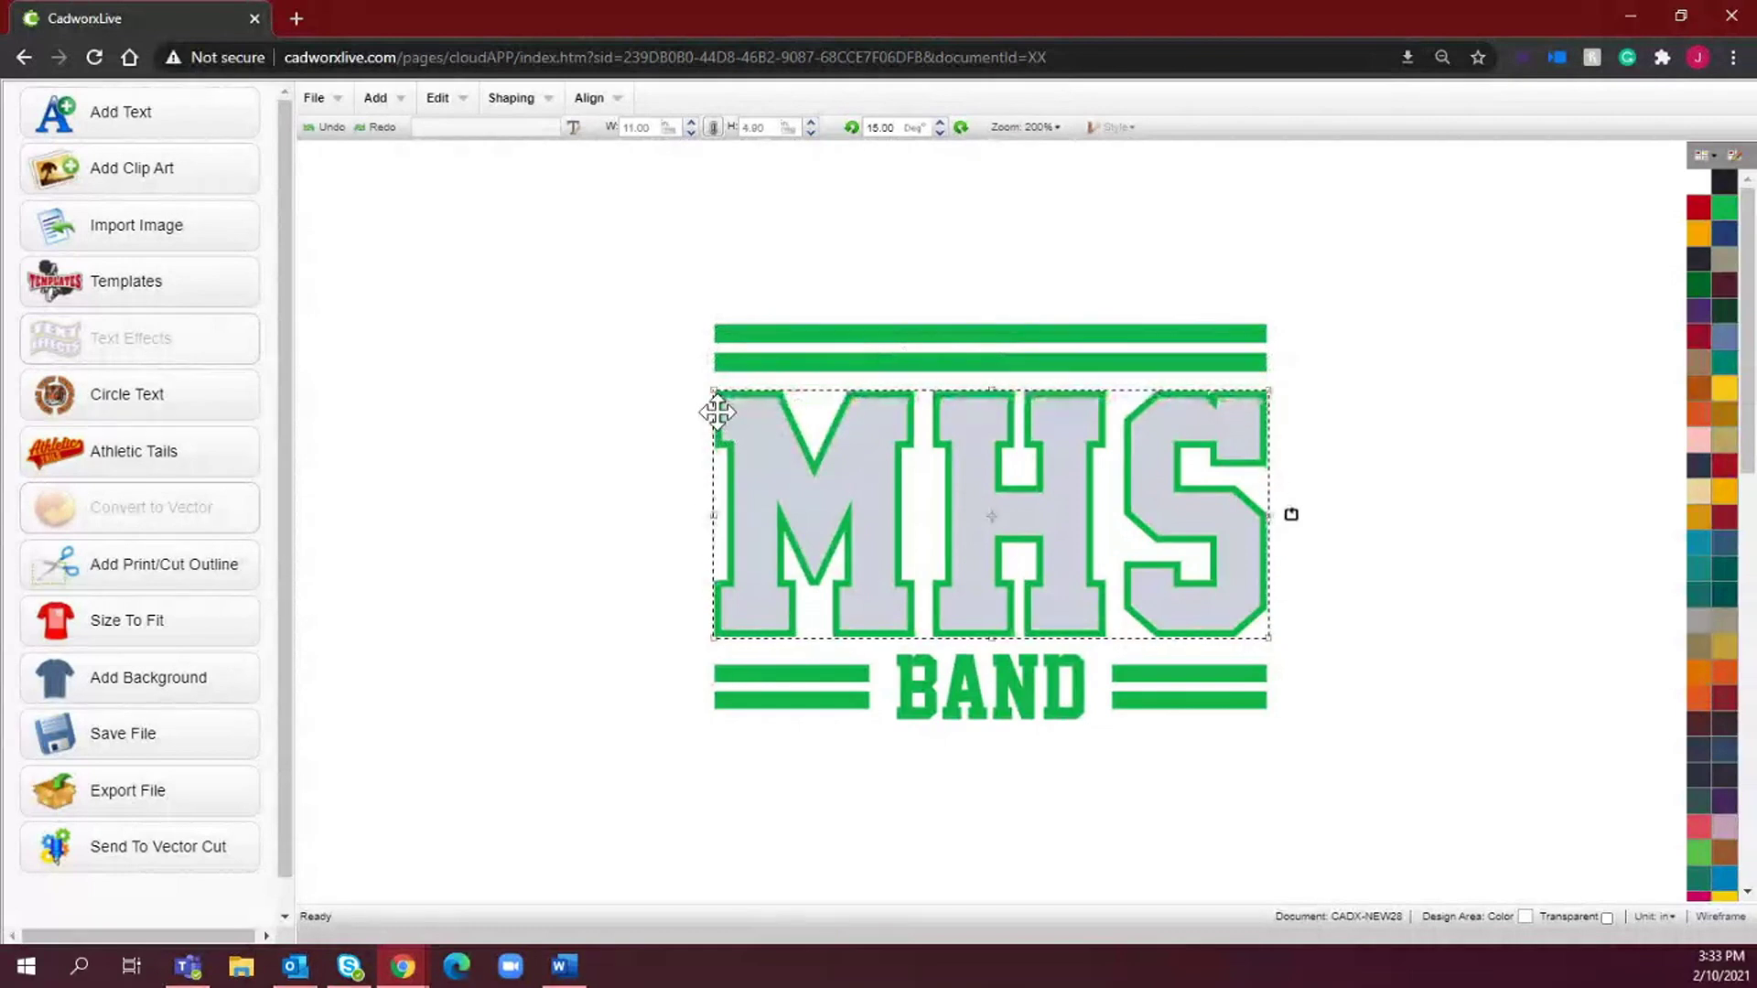
pyautogui.rightClick(720, 420)
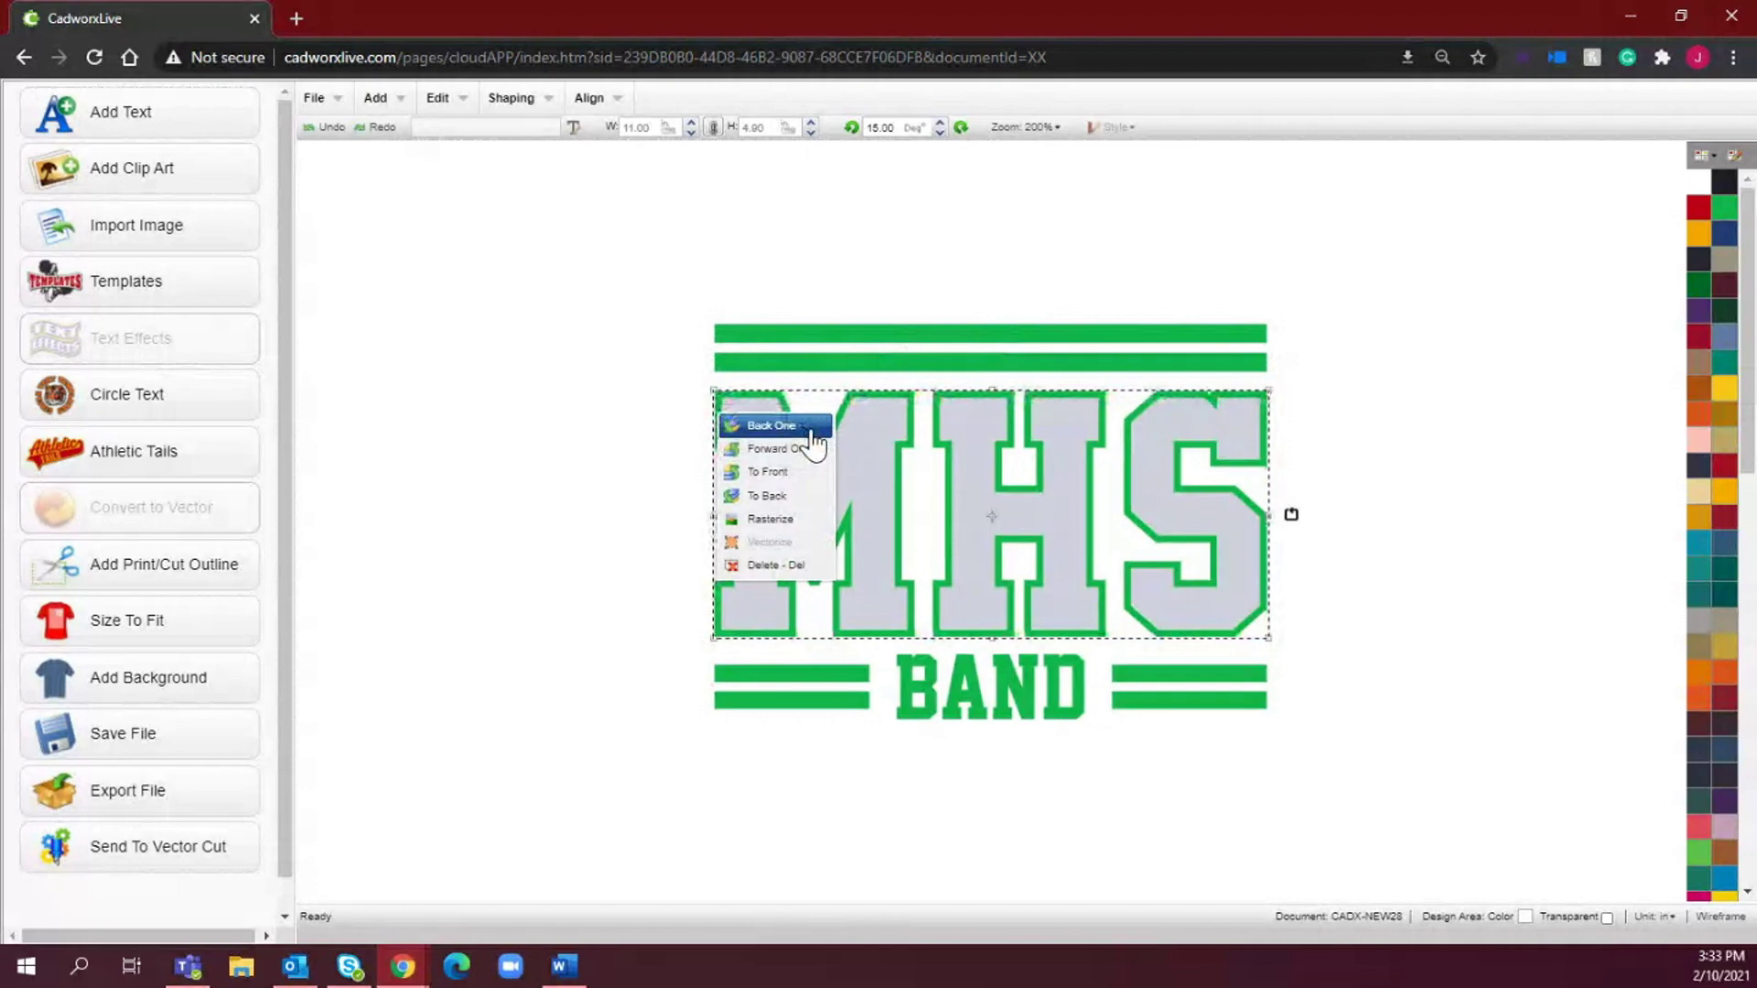
pyautogui.click(805, 495)
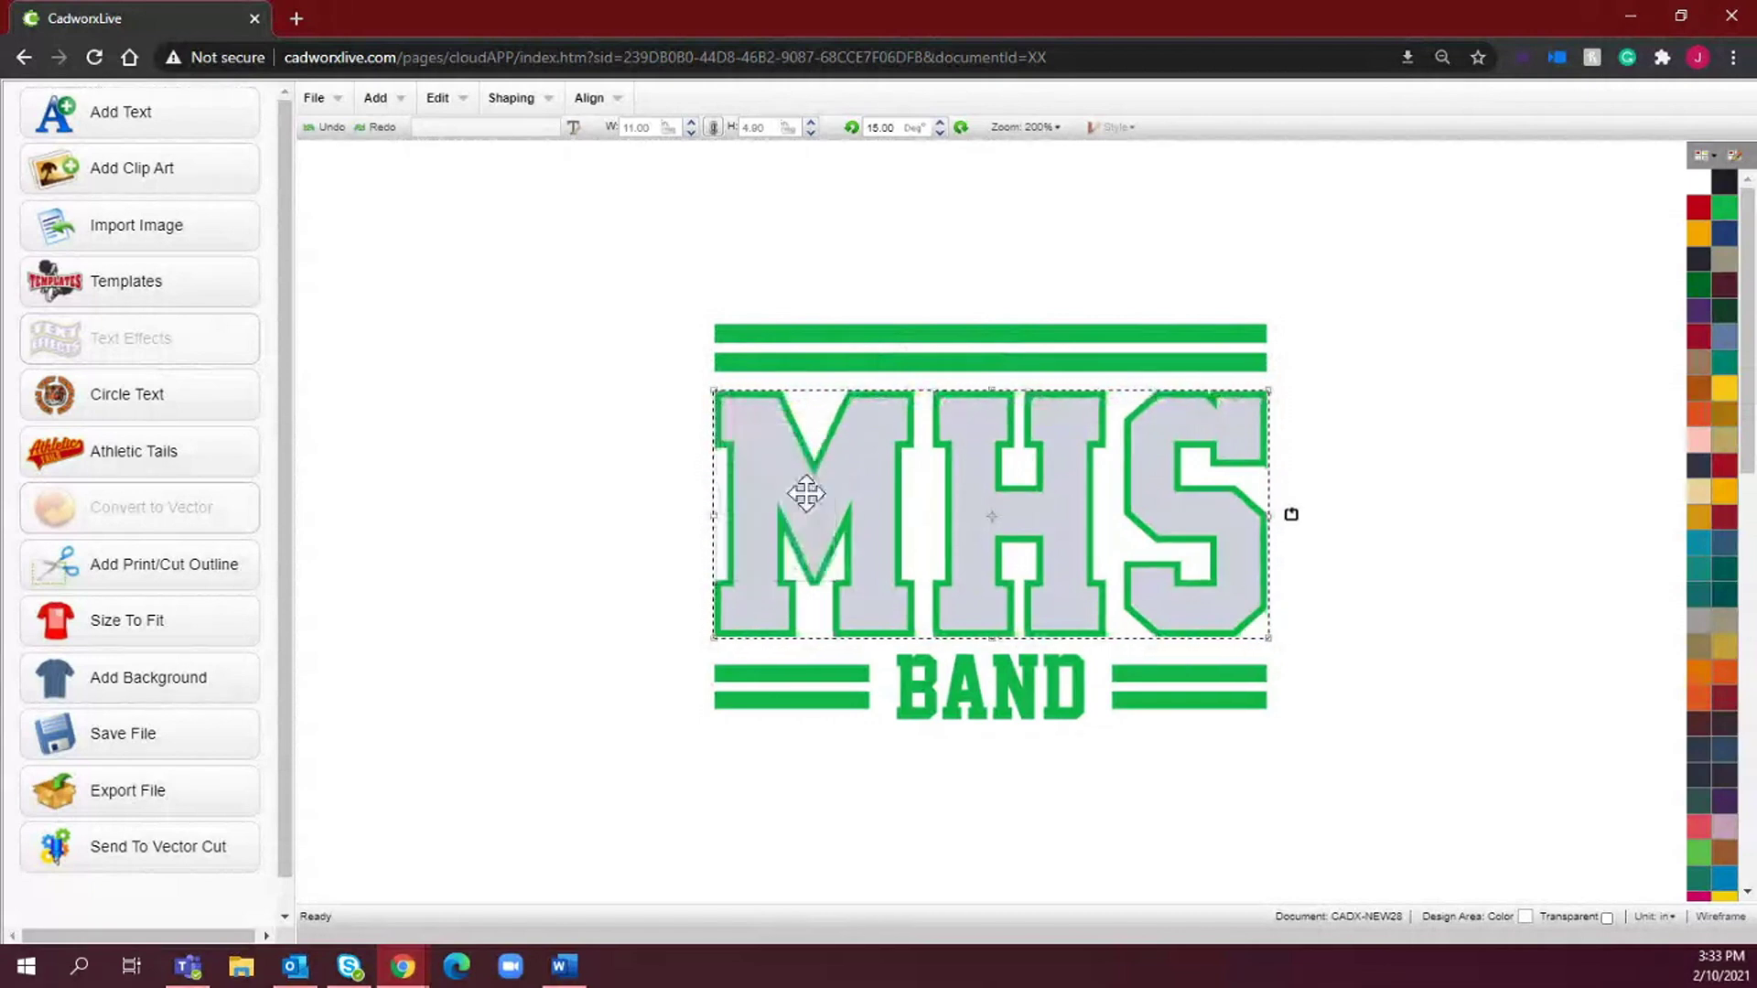
pyautogui.click(1419, 458)
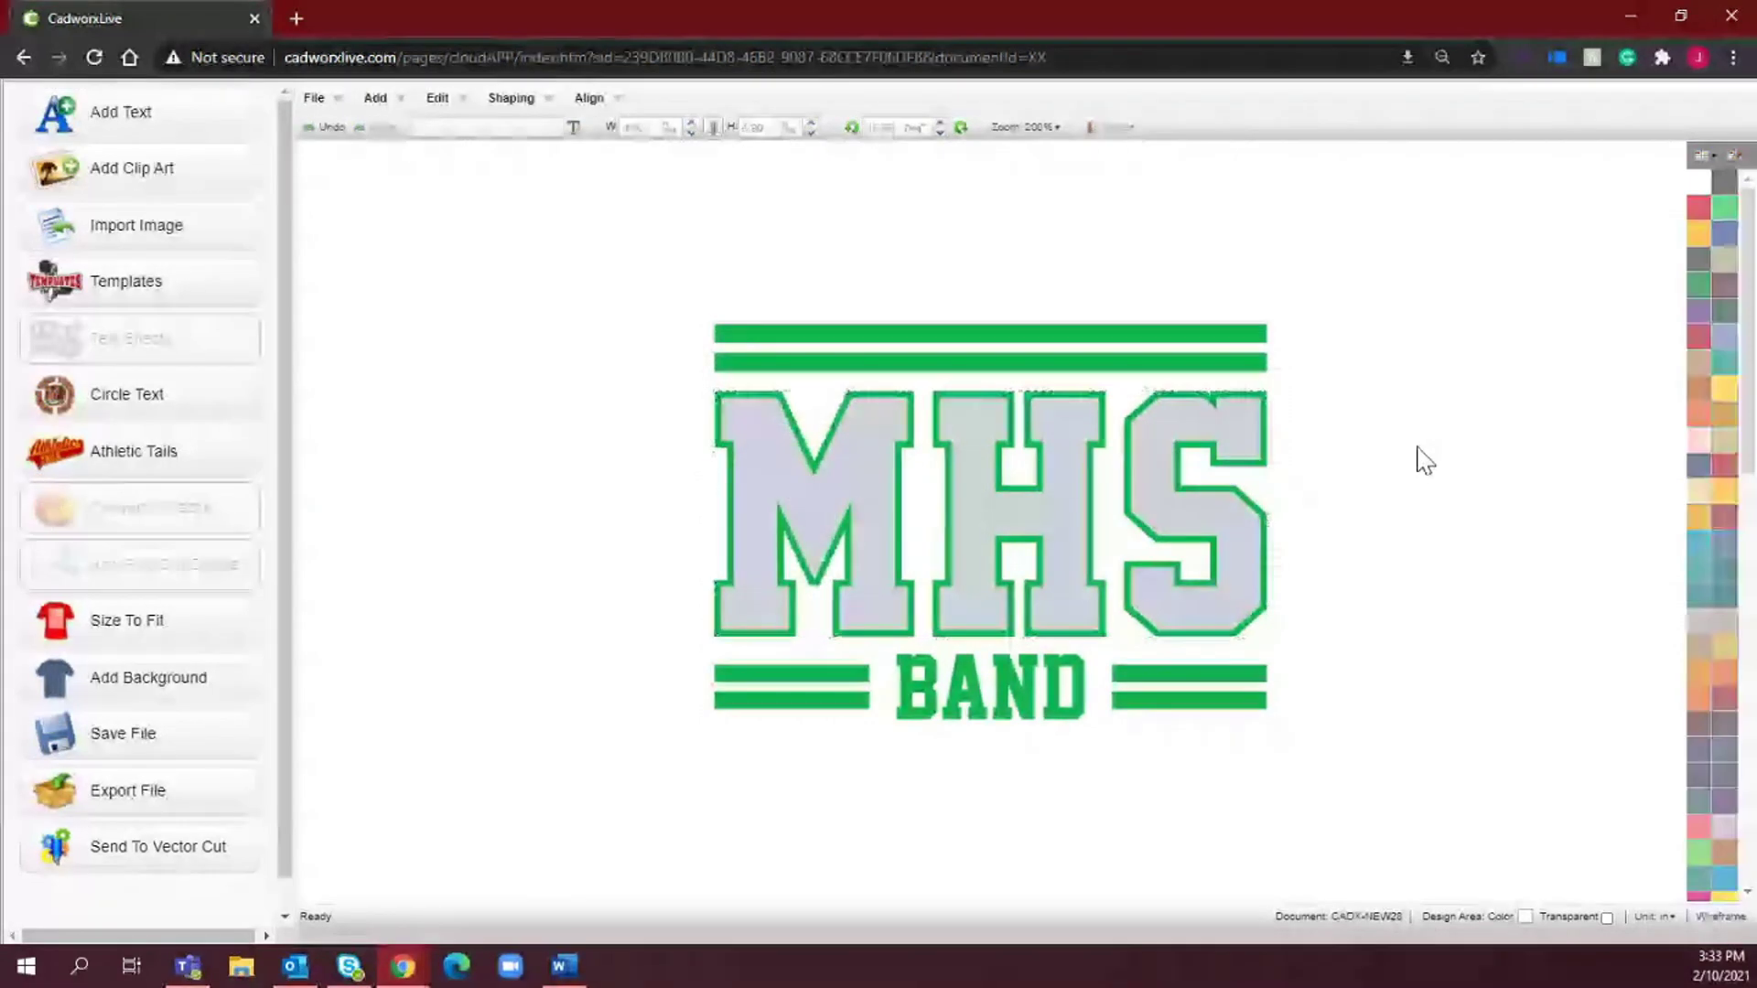
# Add a Small Contour effect to the gray MHS letters
pyautogui.click(988, 468)
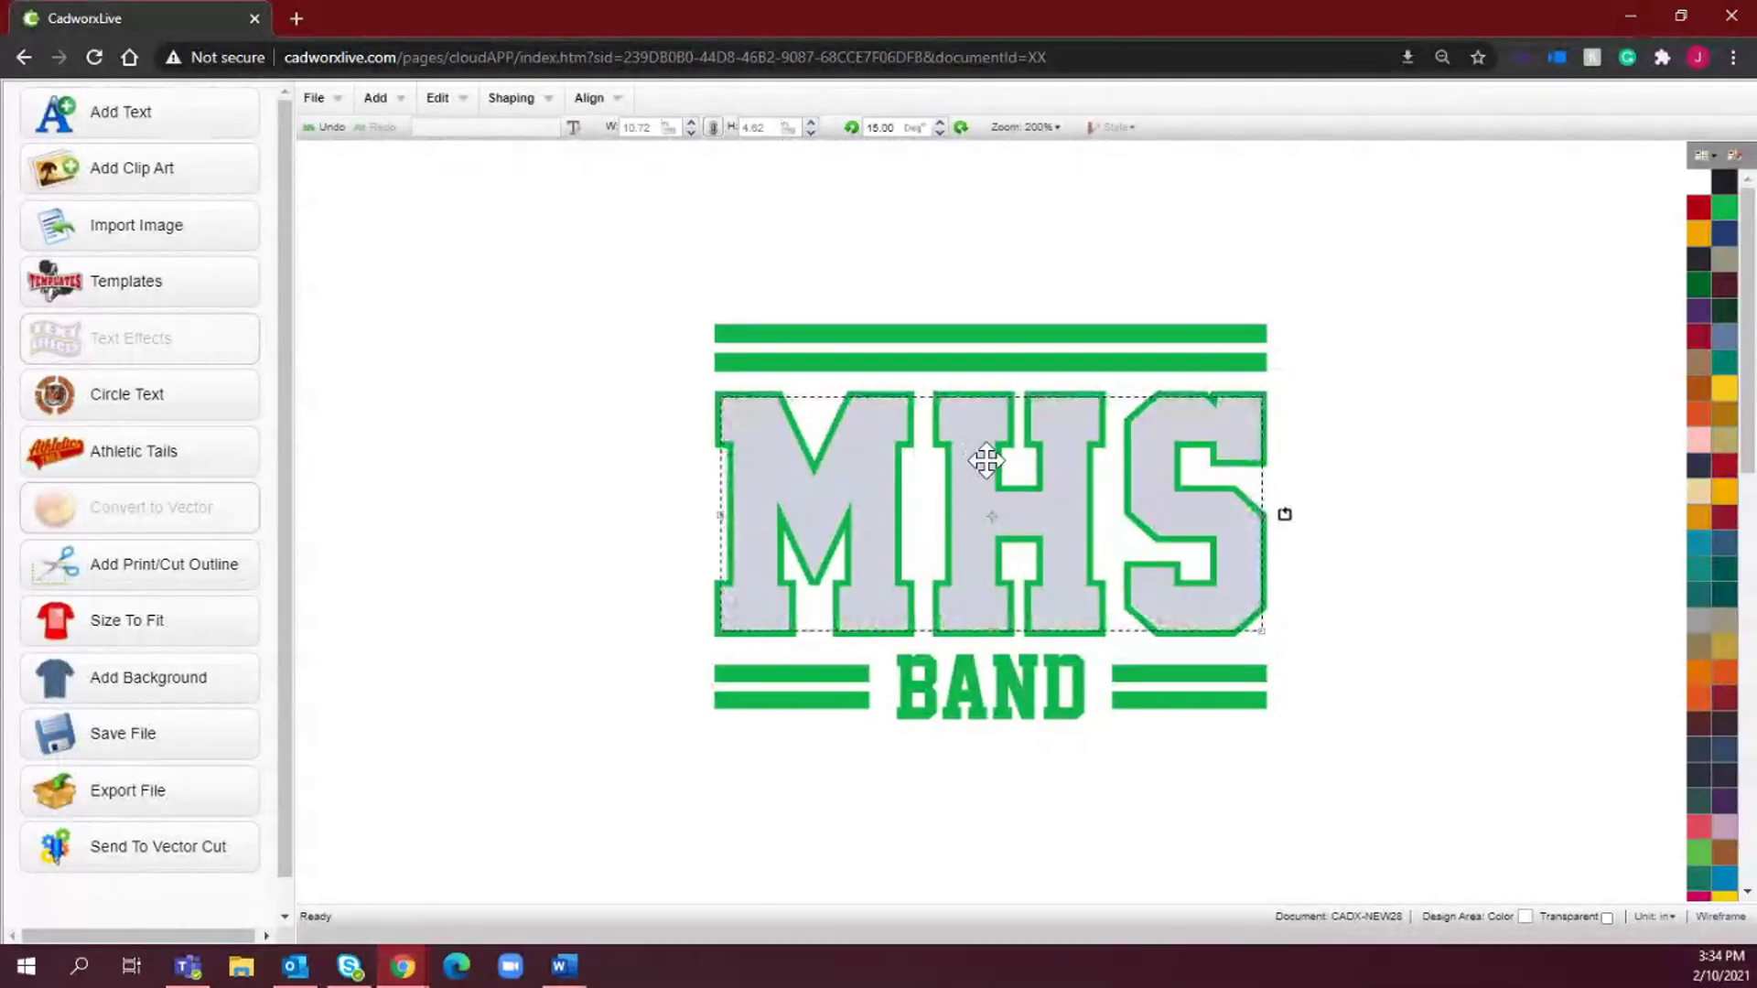
pyautogui.doubleClick(986, 460)
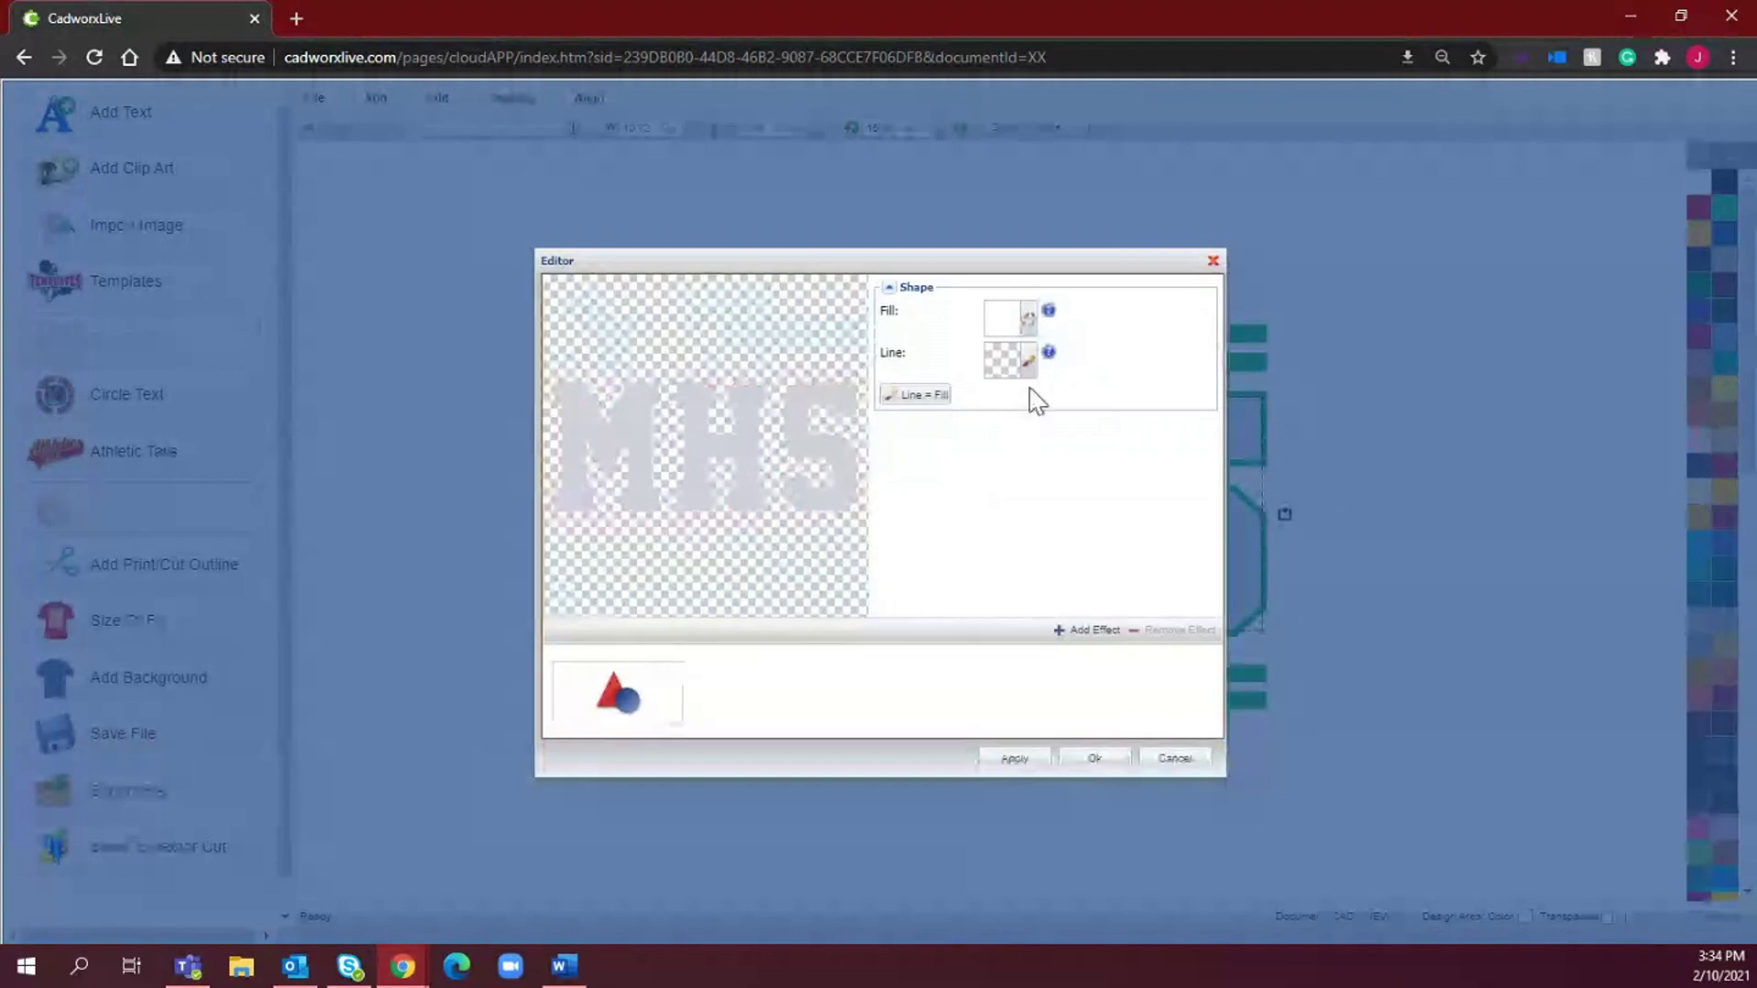
pyautogui.click(1082, 632)
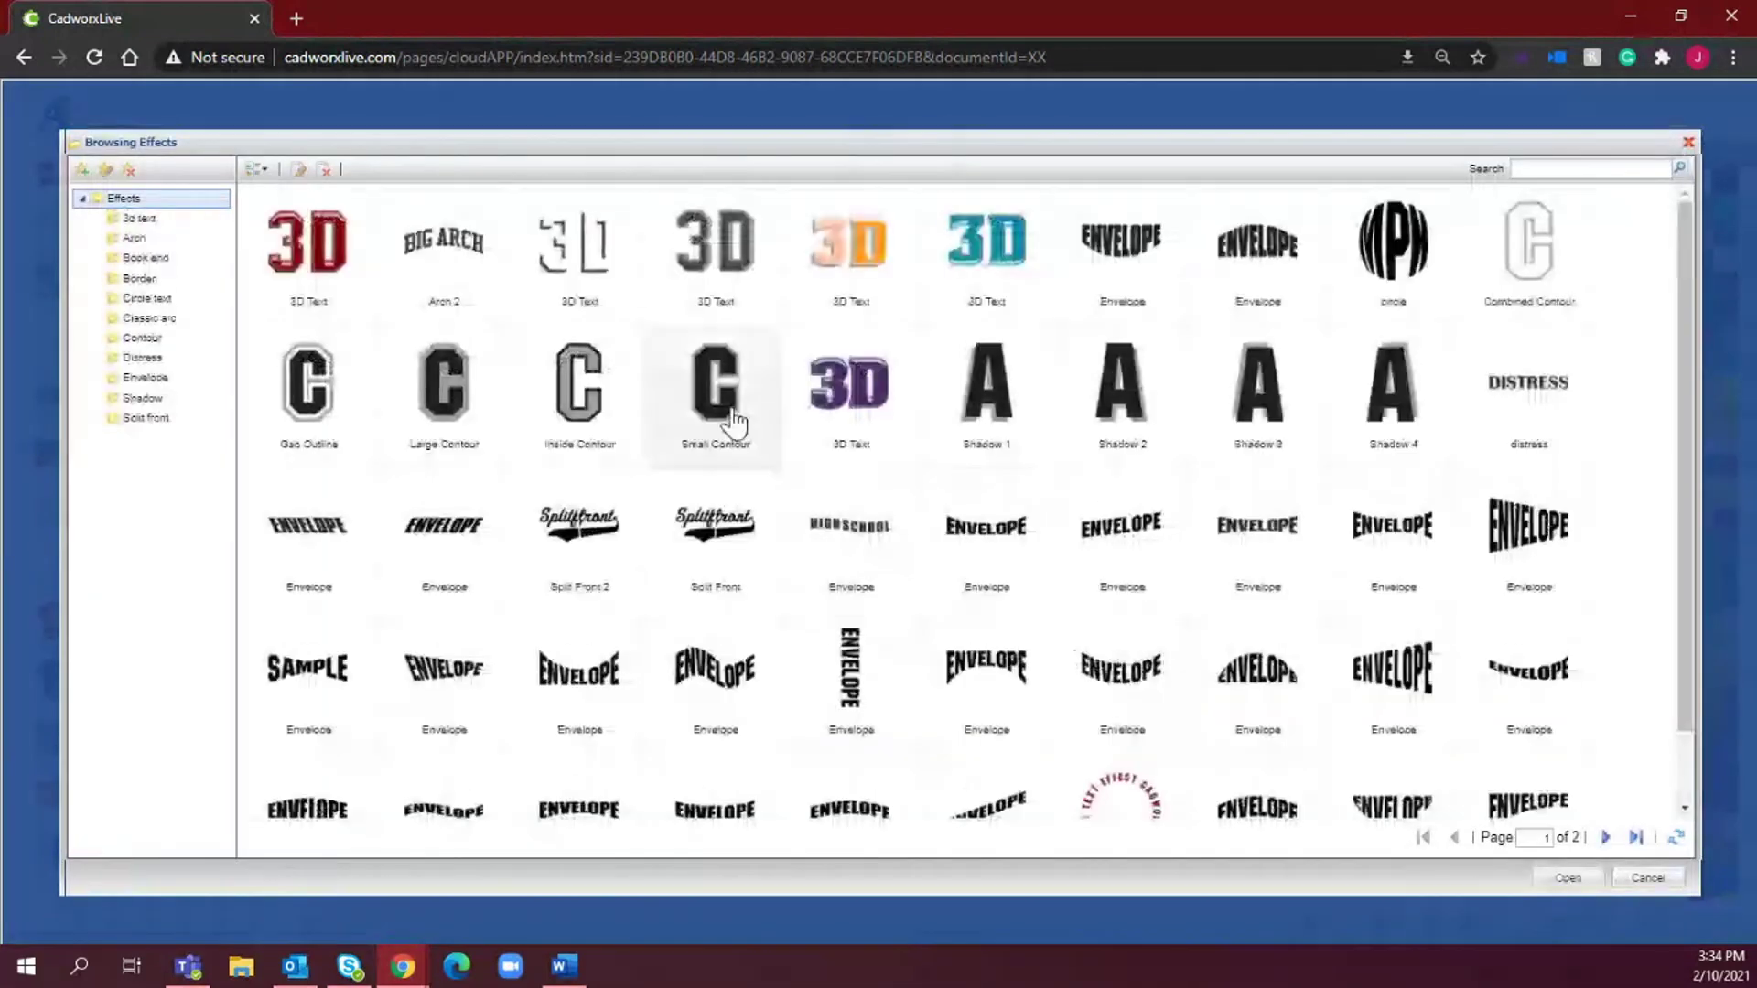
pyautogui.doubleClick(719, 412)
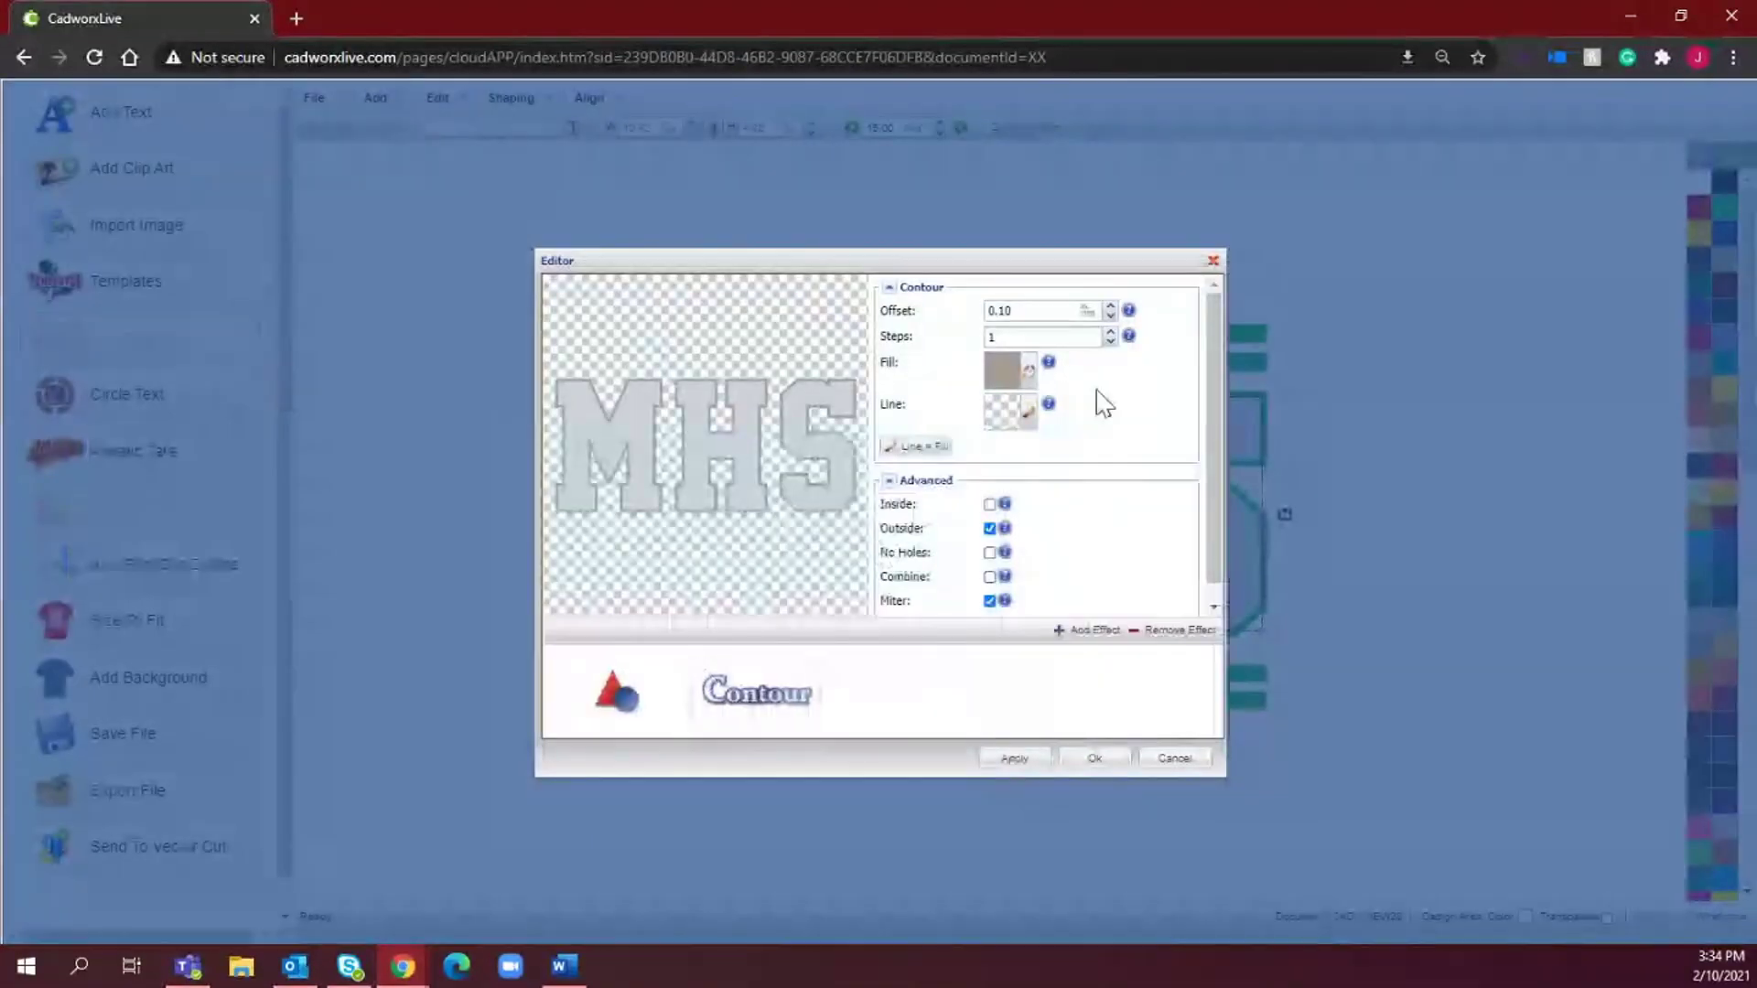
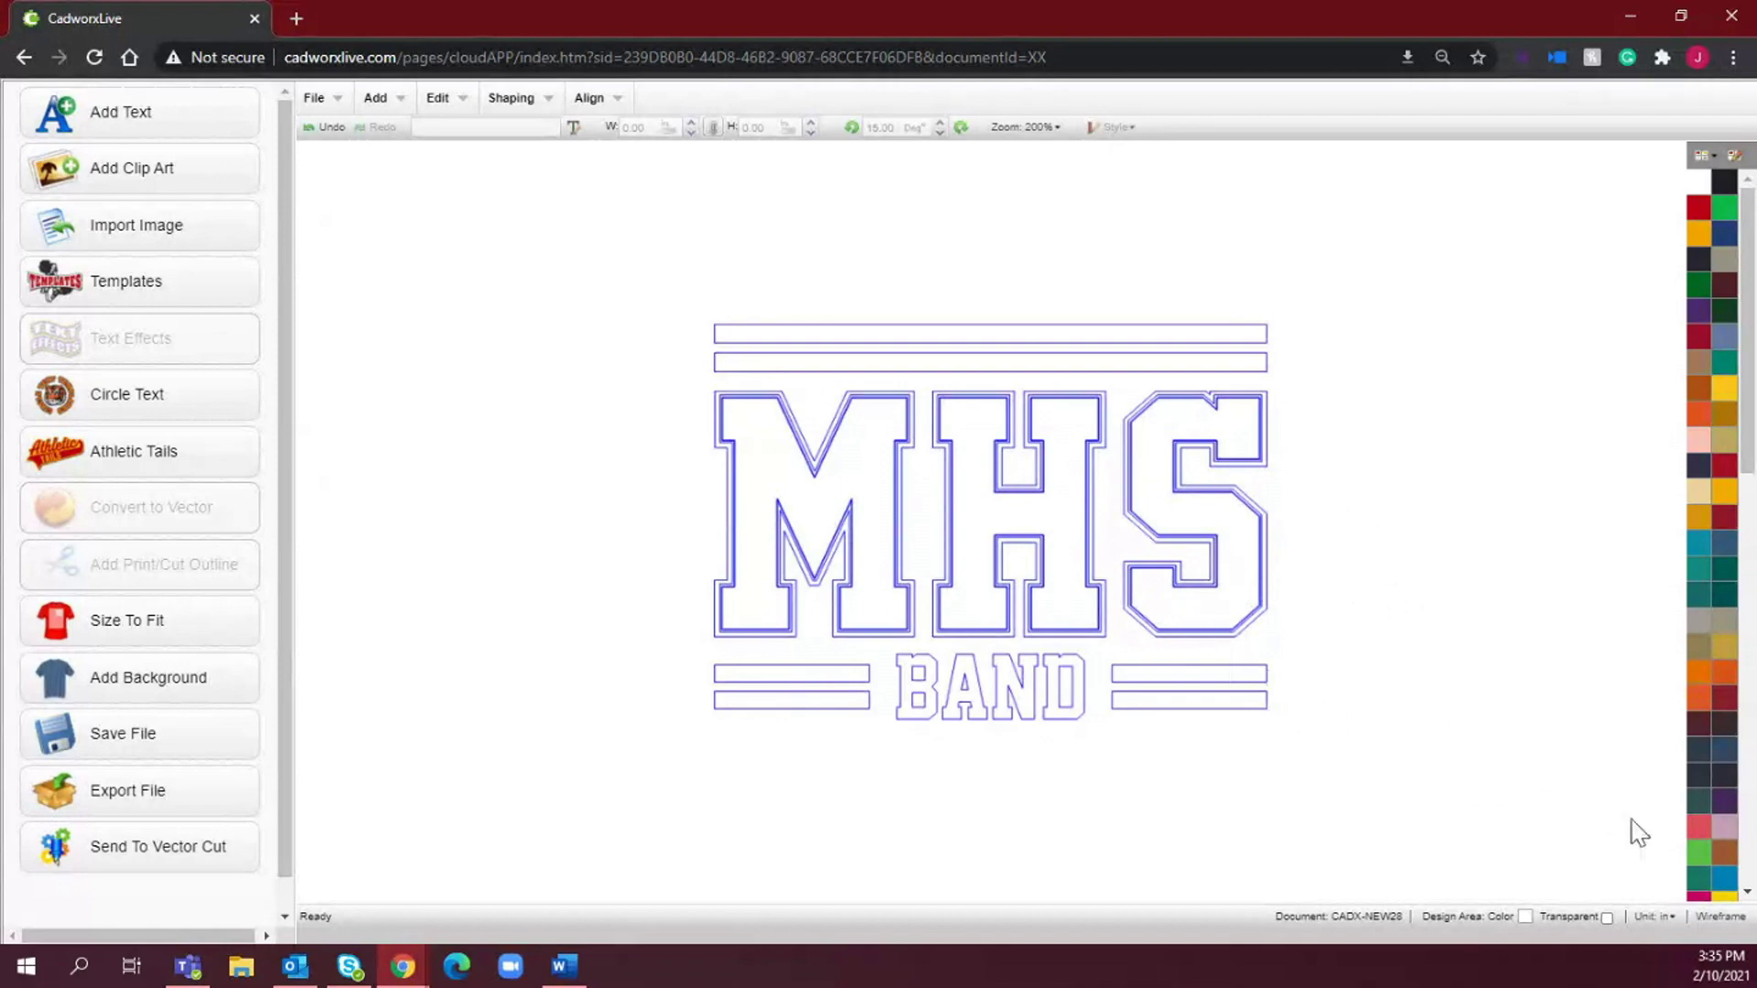
# Switch from wireframe back to the color view and weld the gray MHS letters with their contour into one shape
pyautogui.click(1722, 918)
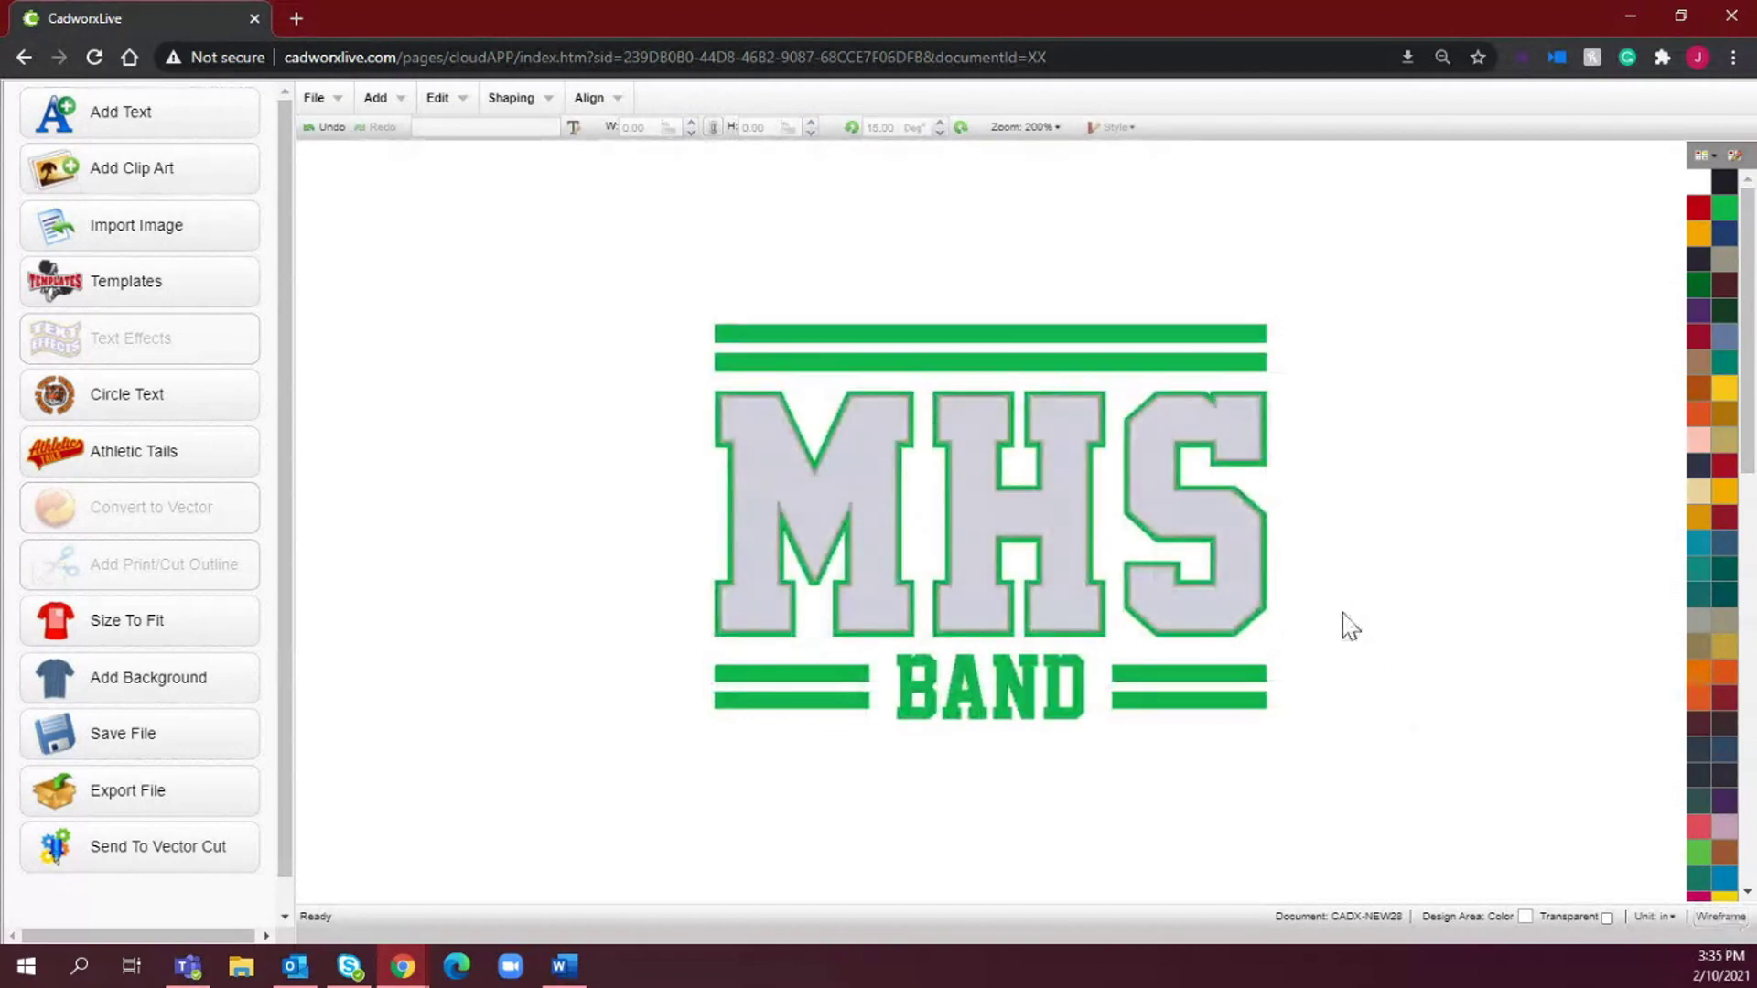
pyautogui.click(958, 425)
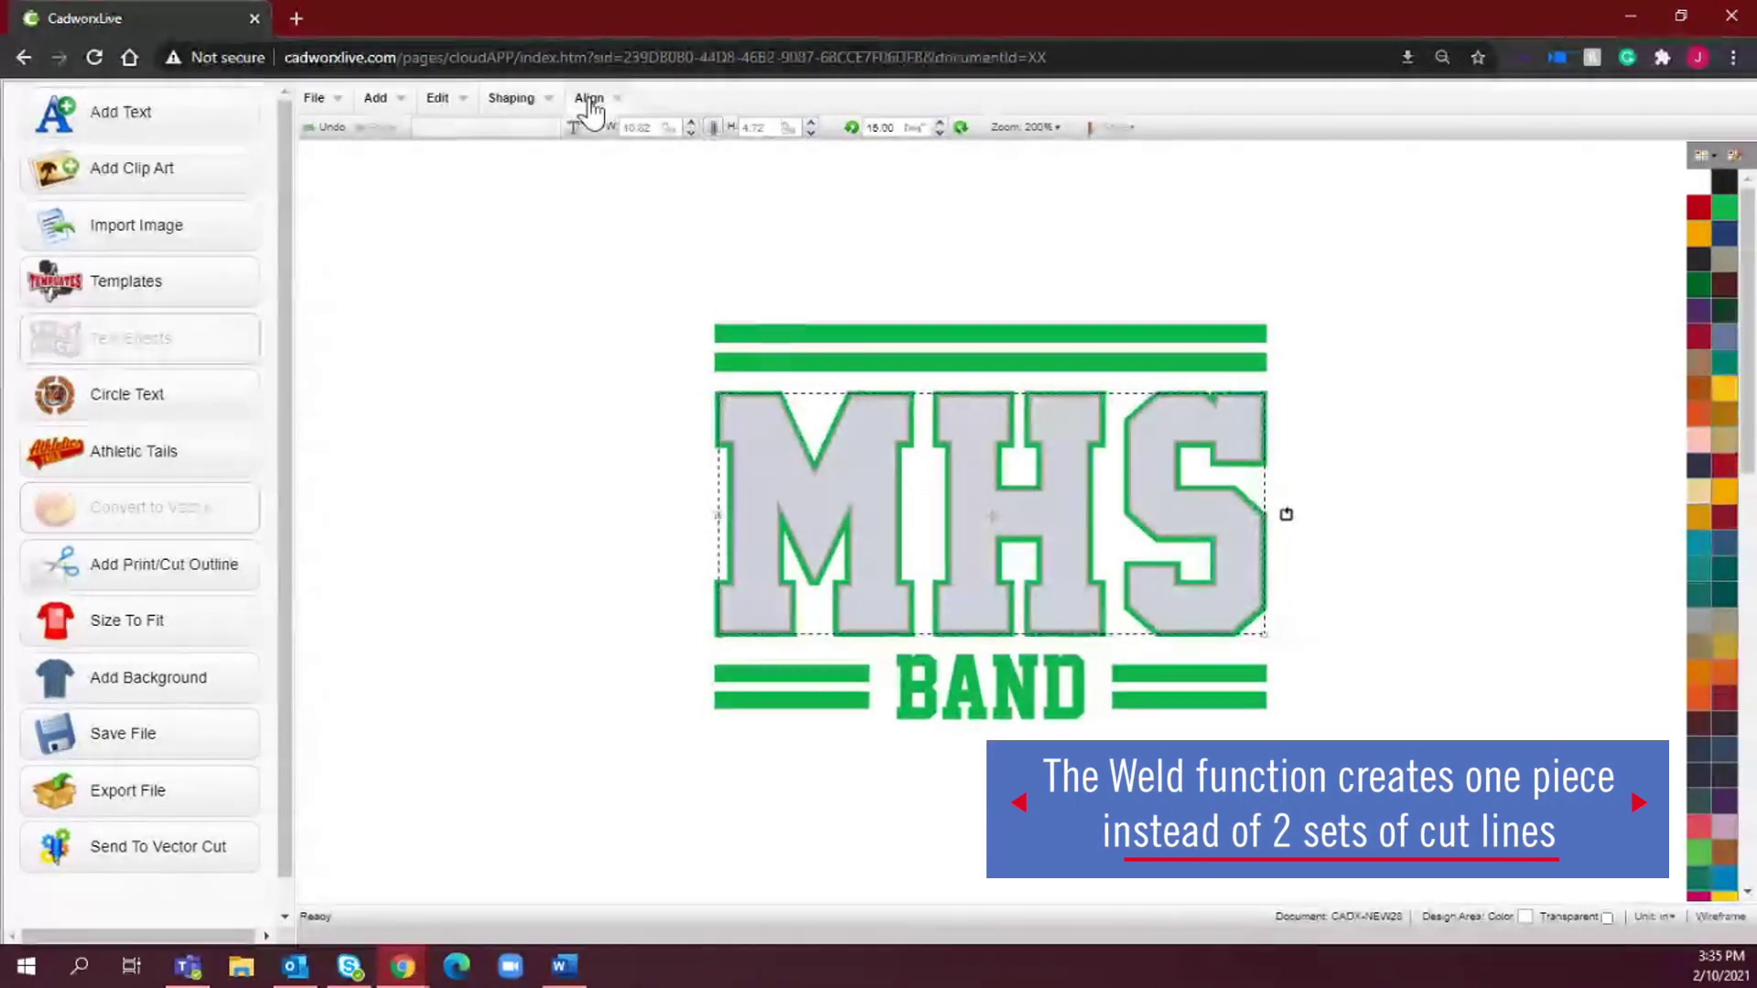
pyautogui.click(543, 102)
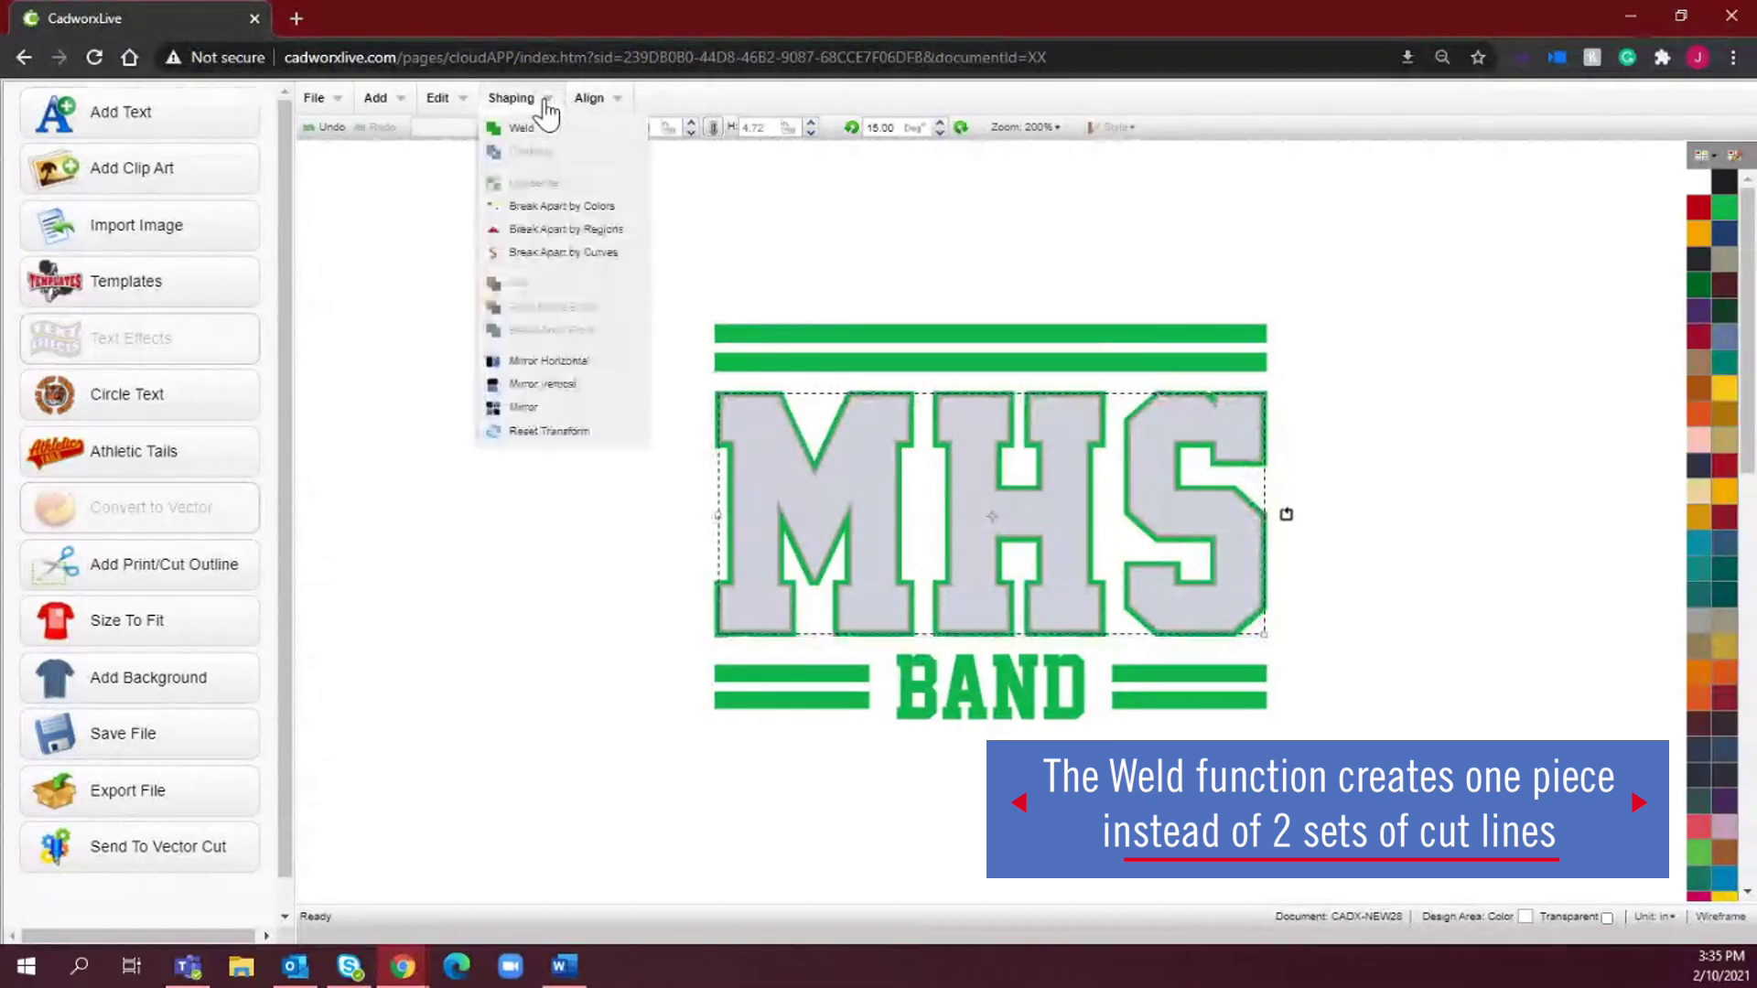
pyautogui.click(540, 128)
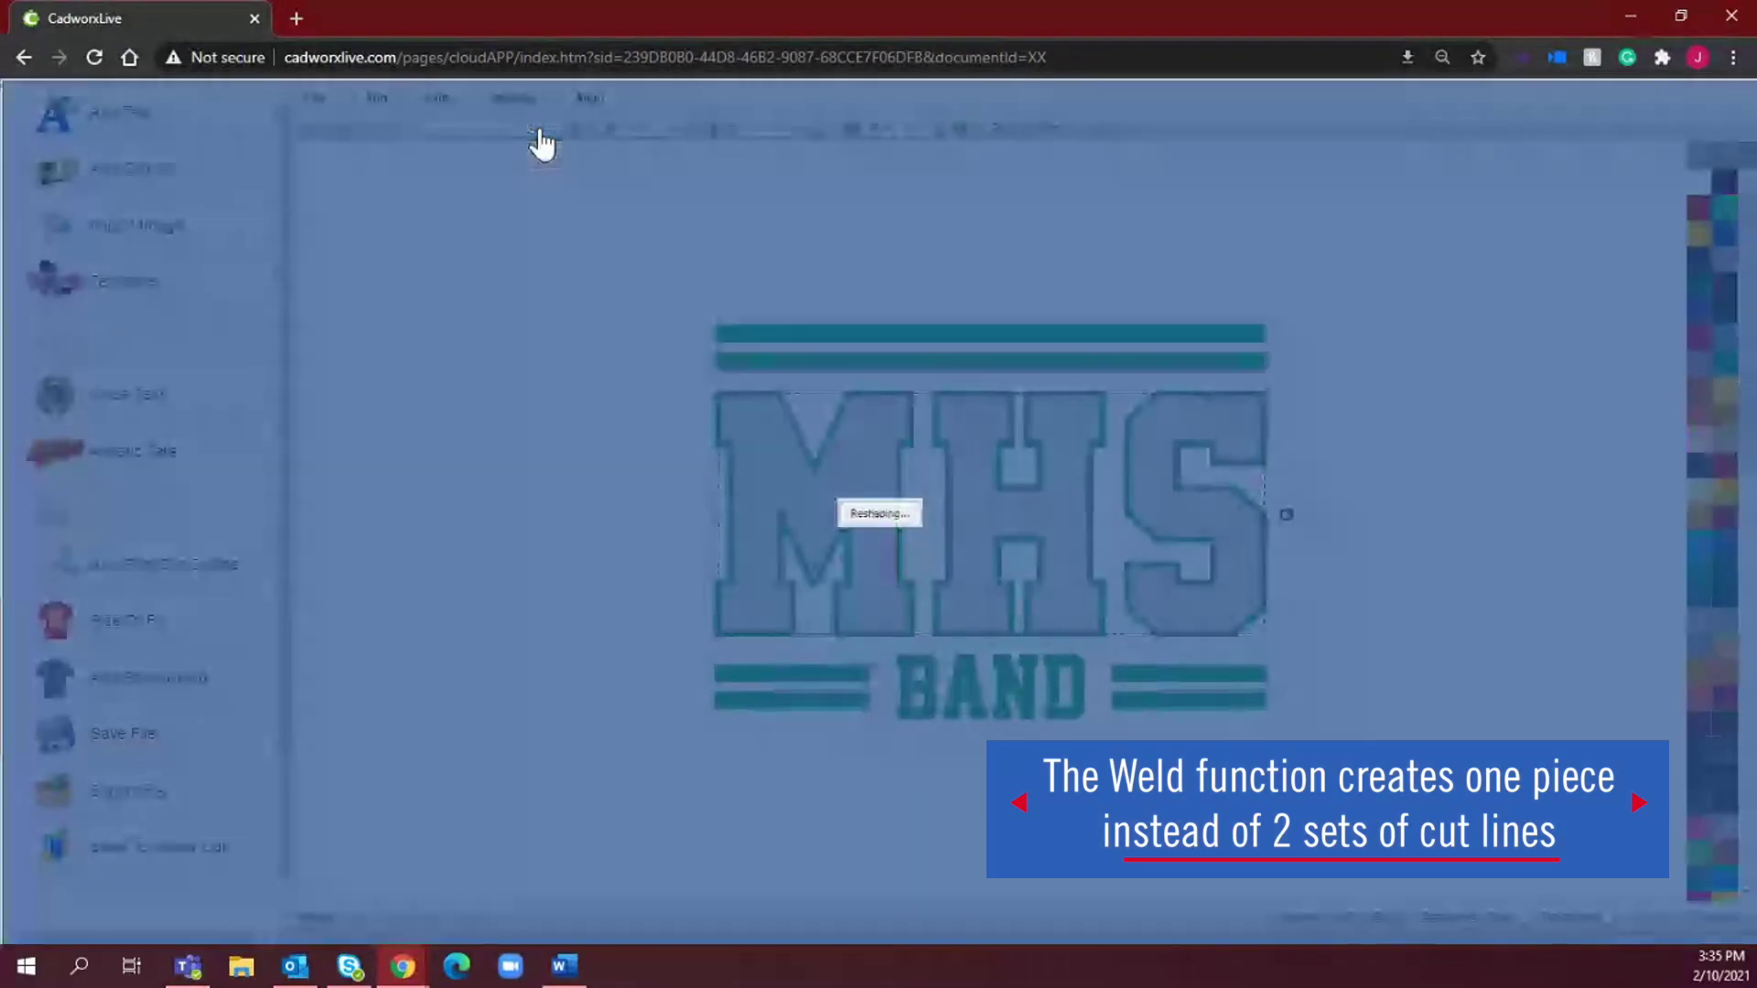
pyautogui.click(738, 458)
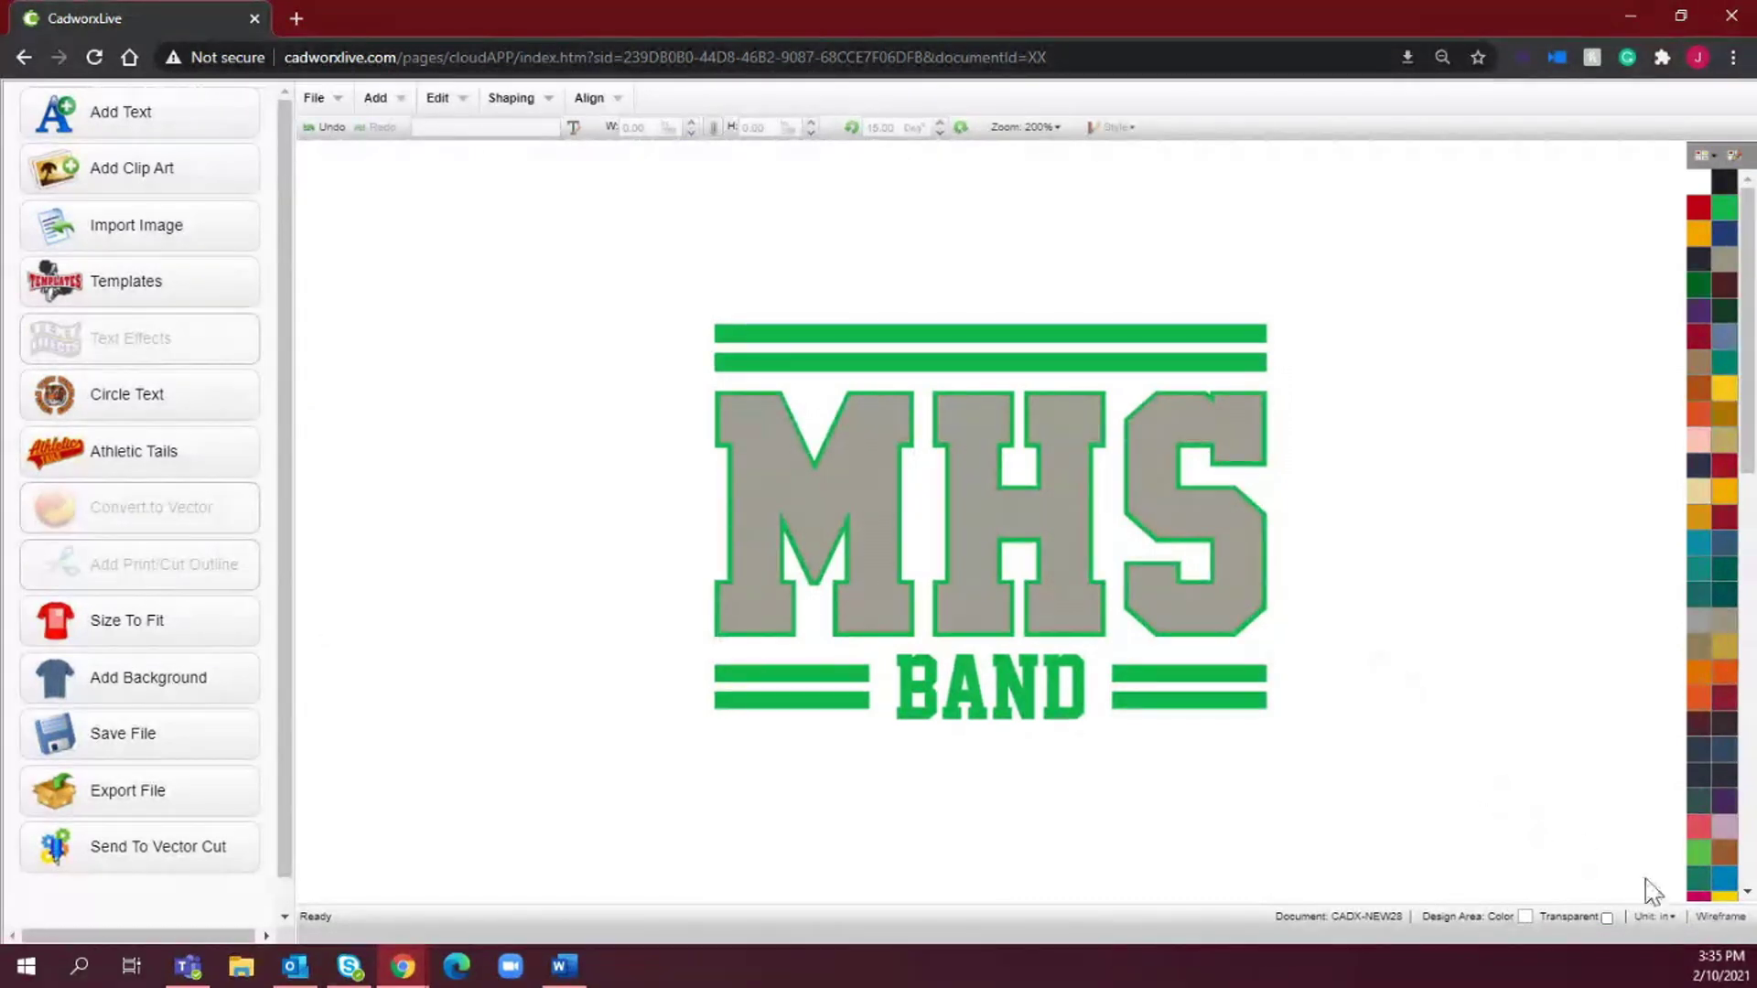
# Inspect the welded MHS cut lines in wireframe, return to the color view, and check the extent of the welded letters
pyautogui.click(1720, 918)
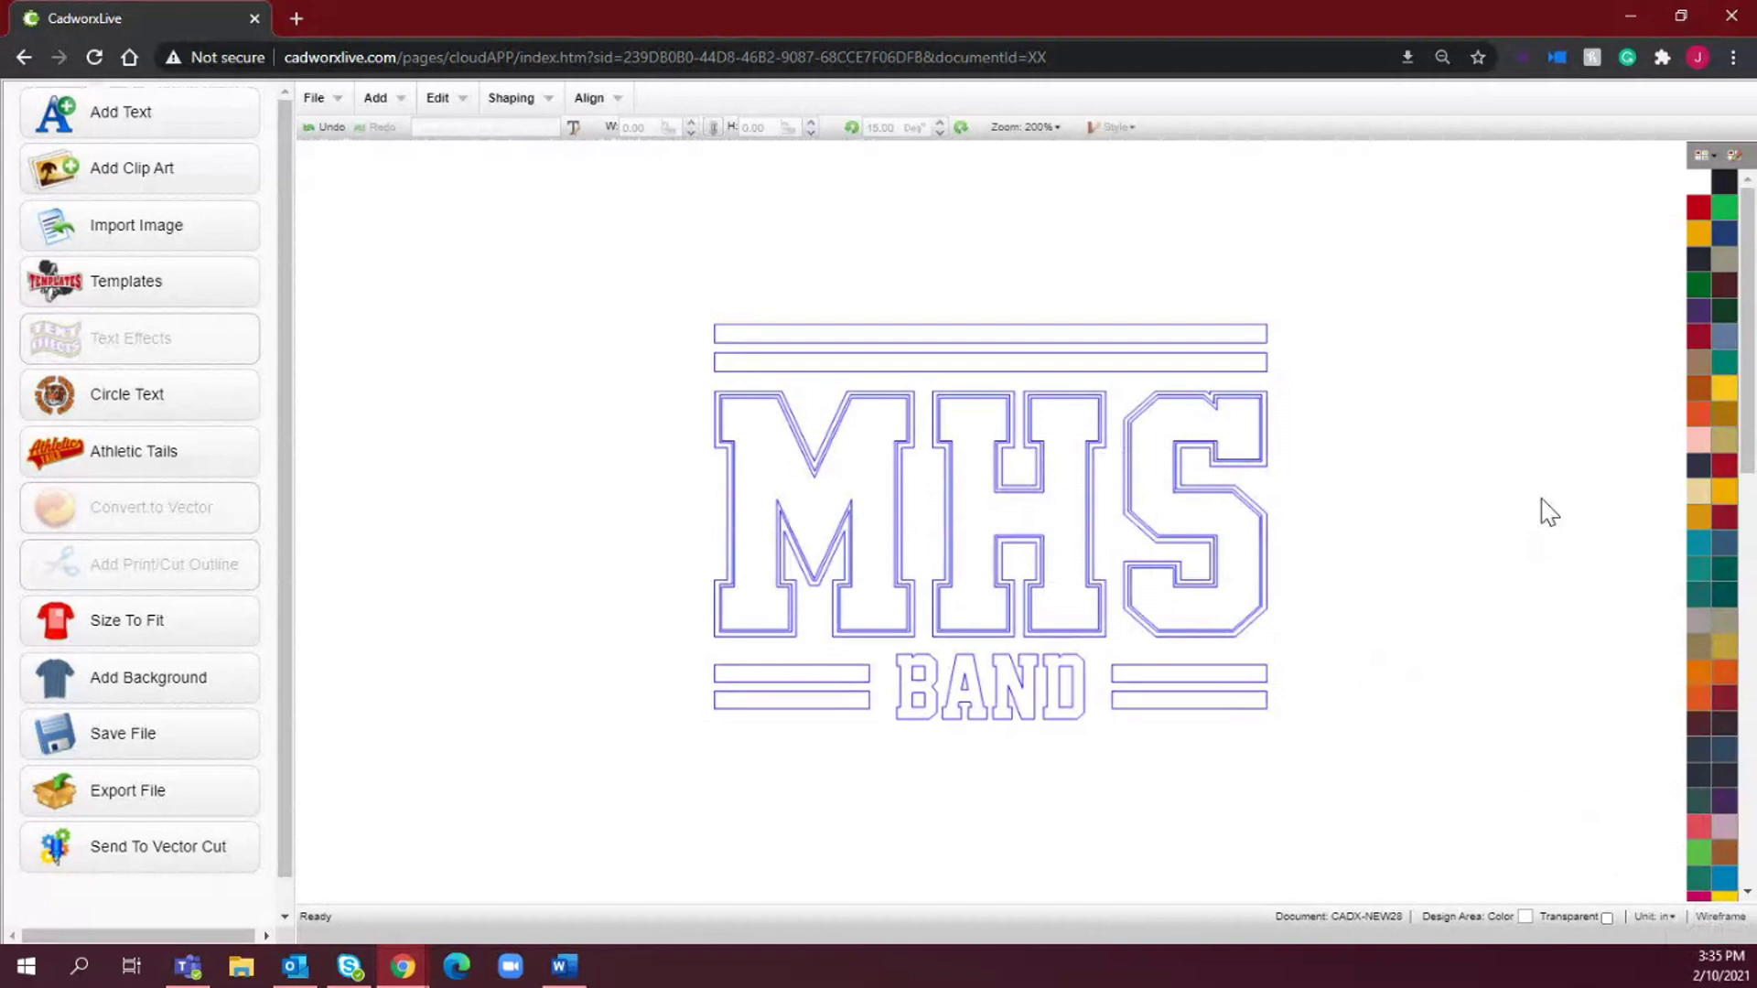
pyautogui.click(1720, 917)
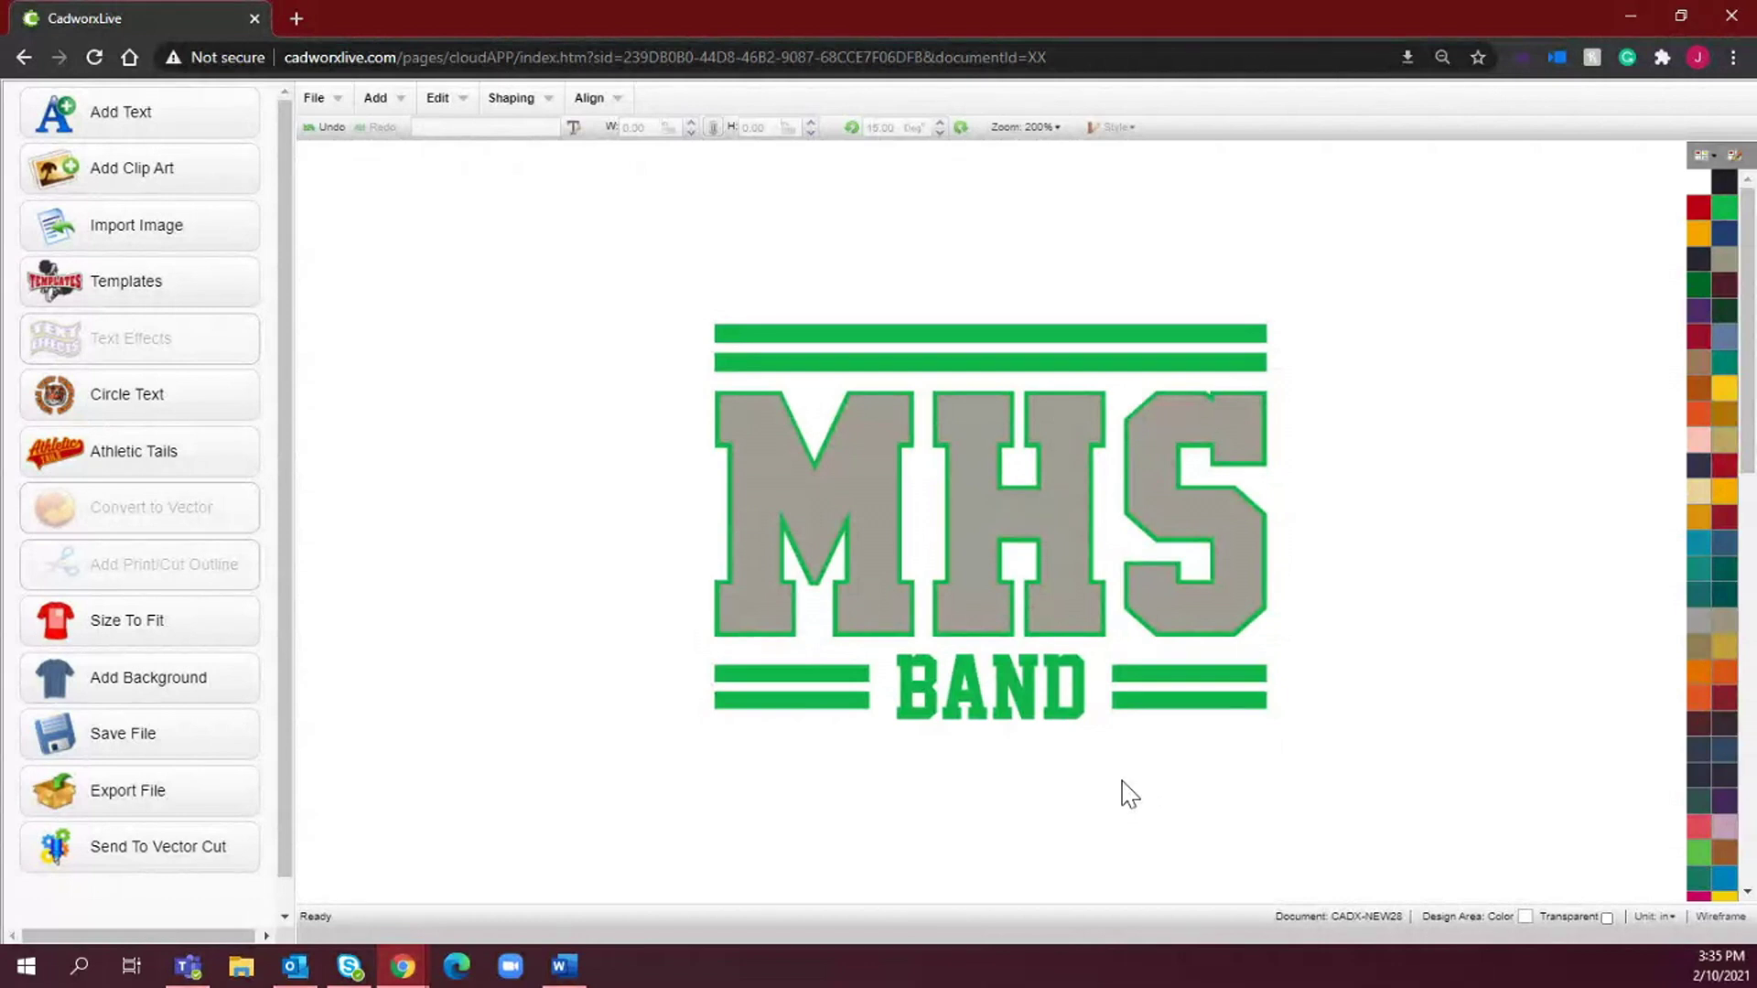
pyautogui.click(1175, 453)
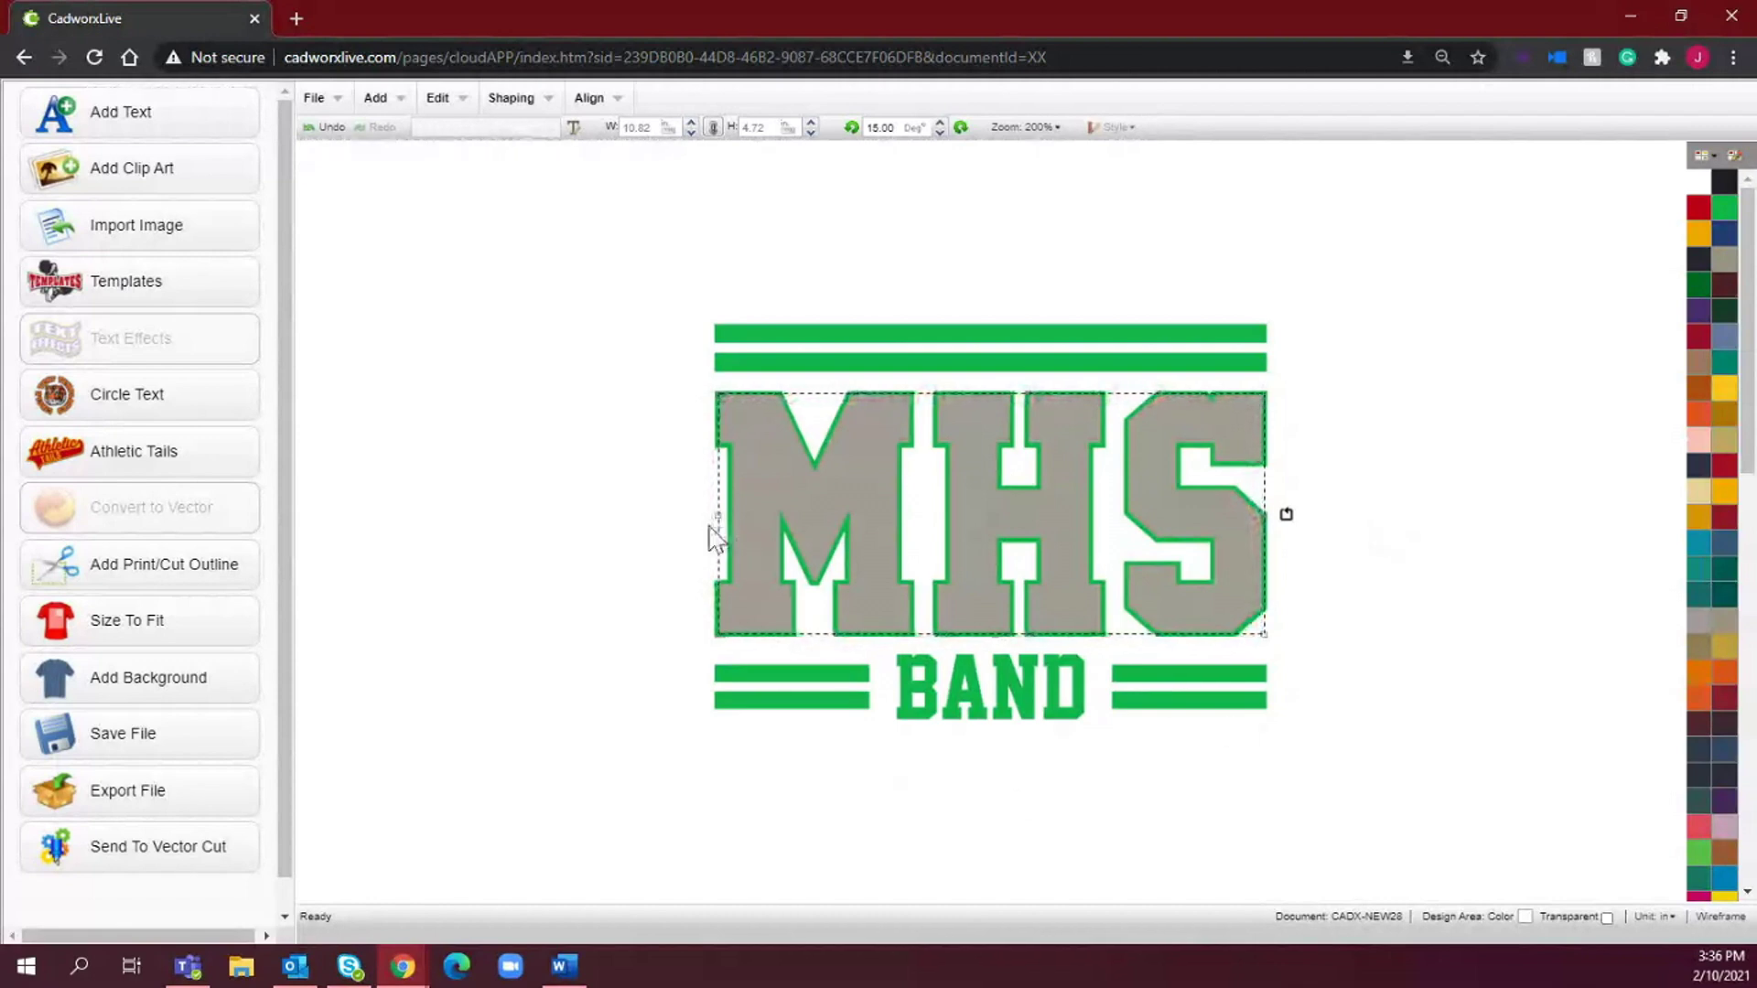
pyautogui.click(630, 518)
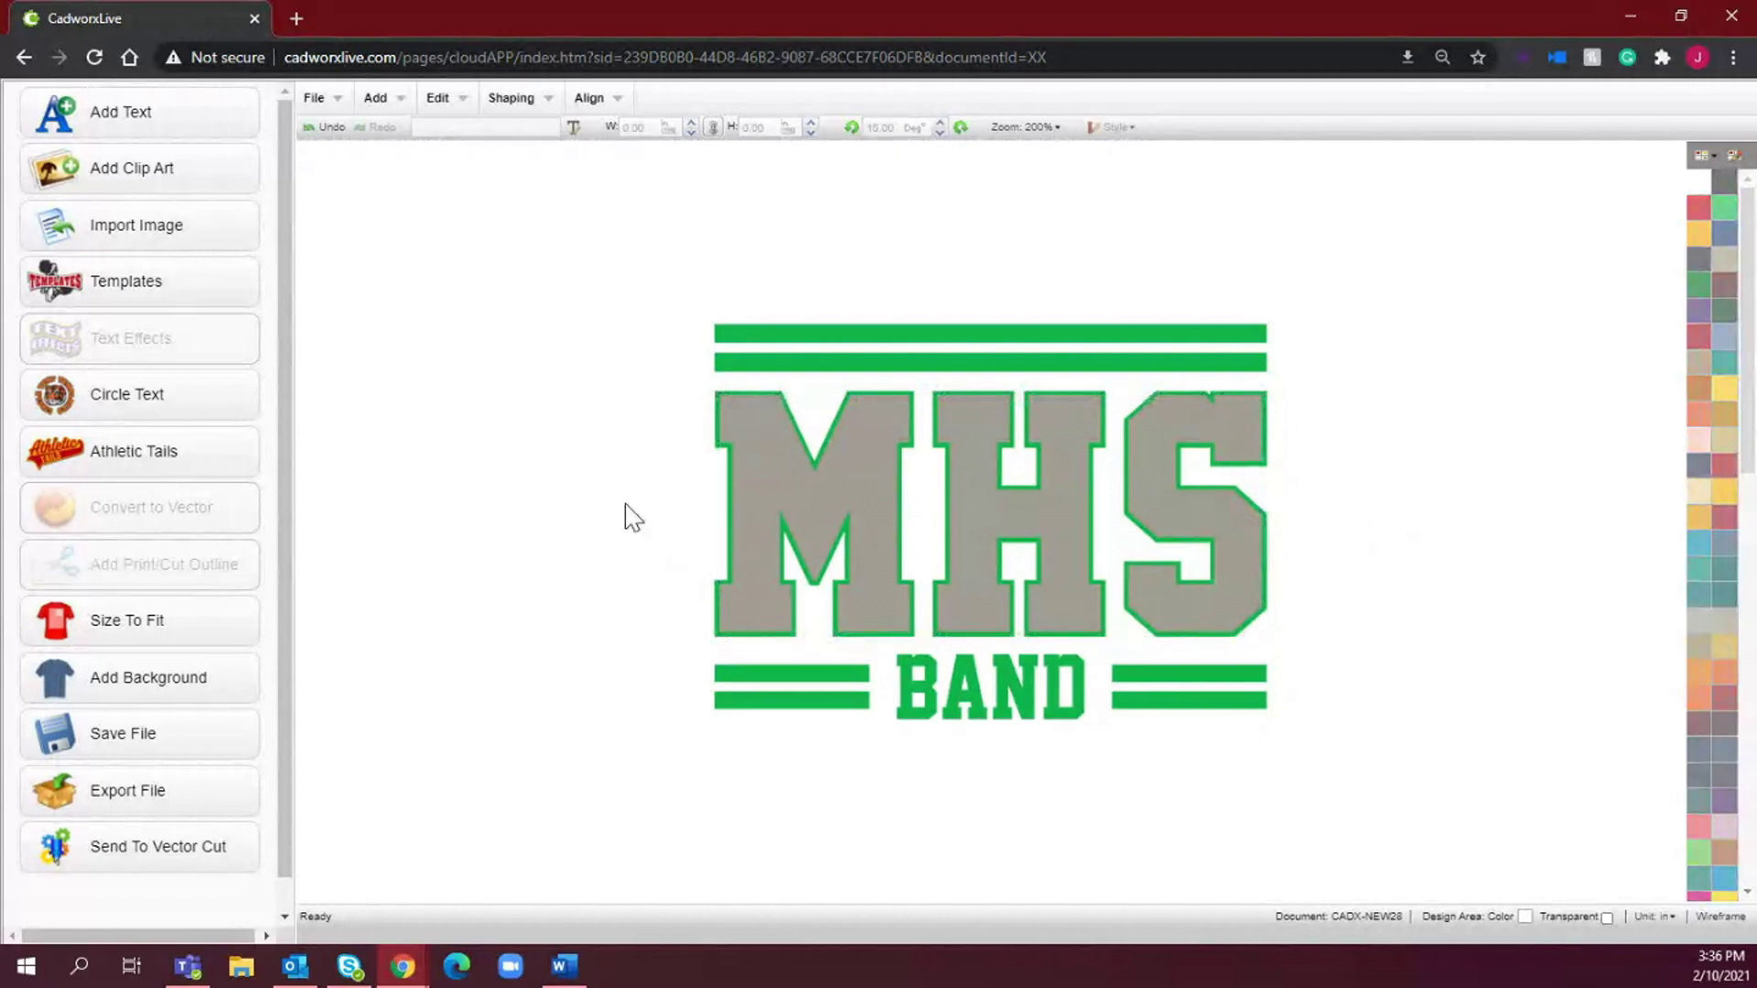